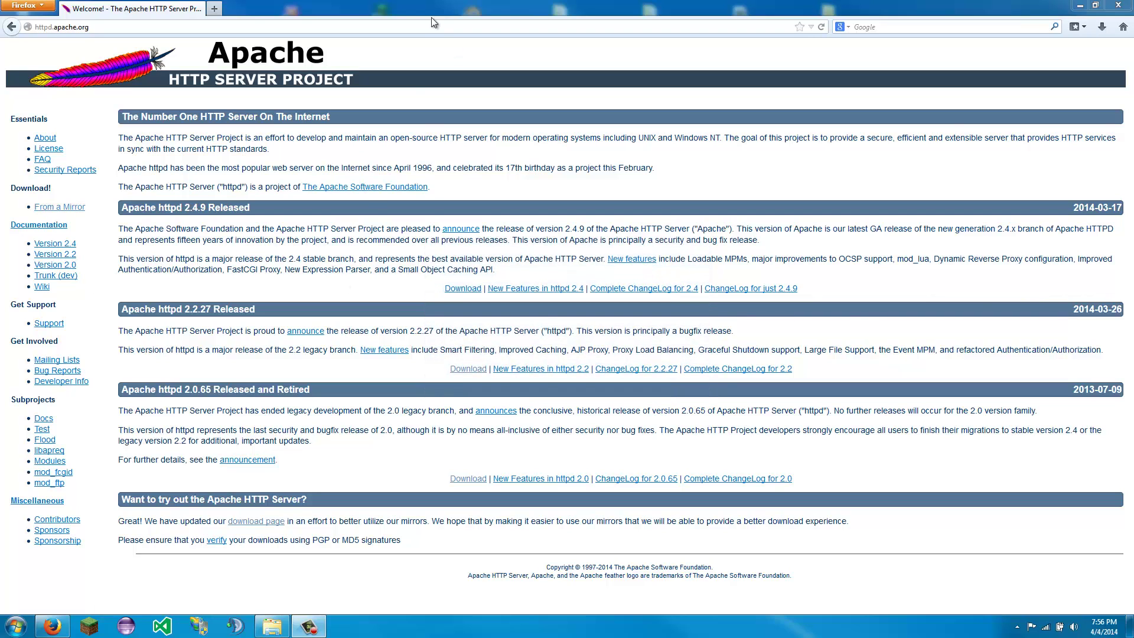
- Search the web for XAMPP in a new tab and open the Apache Friends download page
left_click(215, 9)
left_click(201, 137)
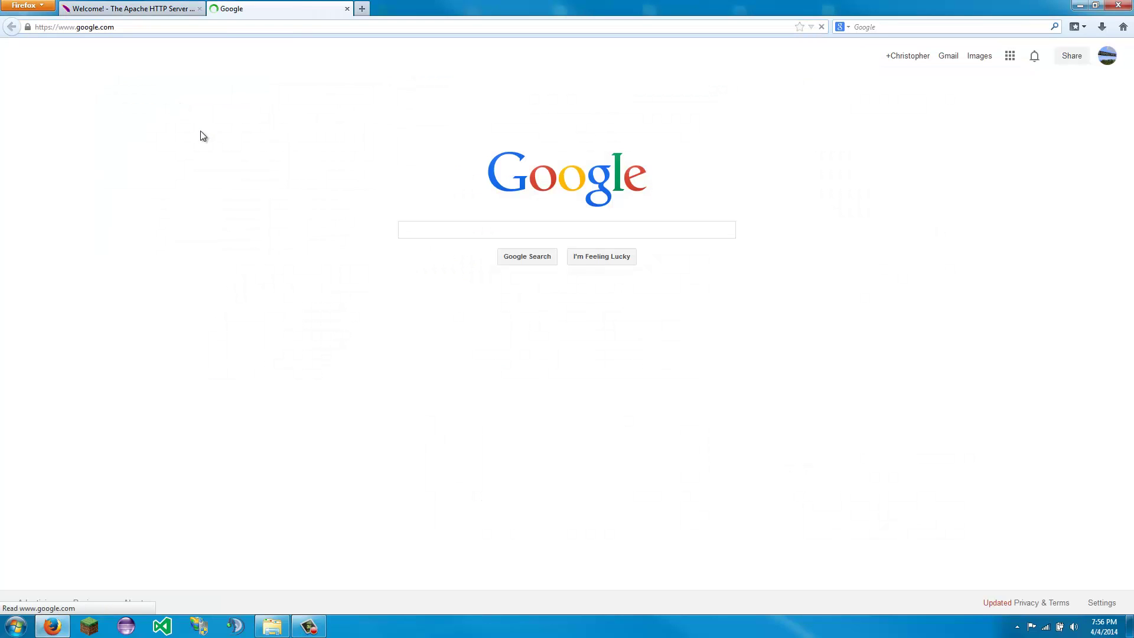
type("XXA")
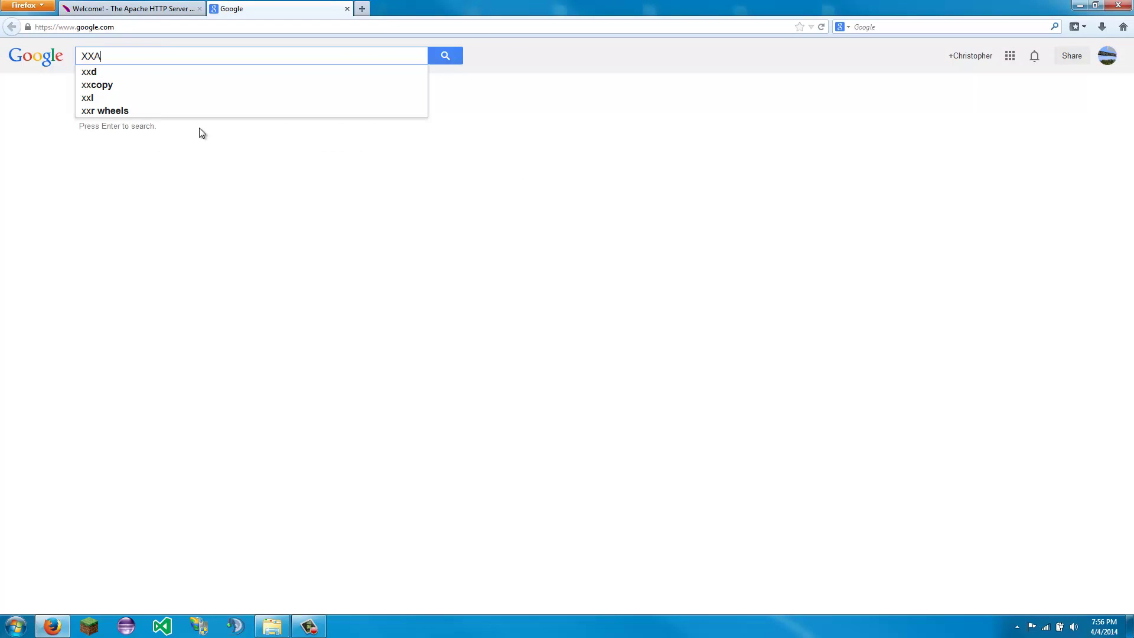
type("MPP")
key("Return")
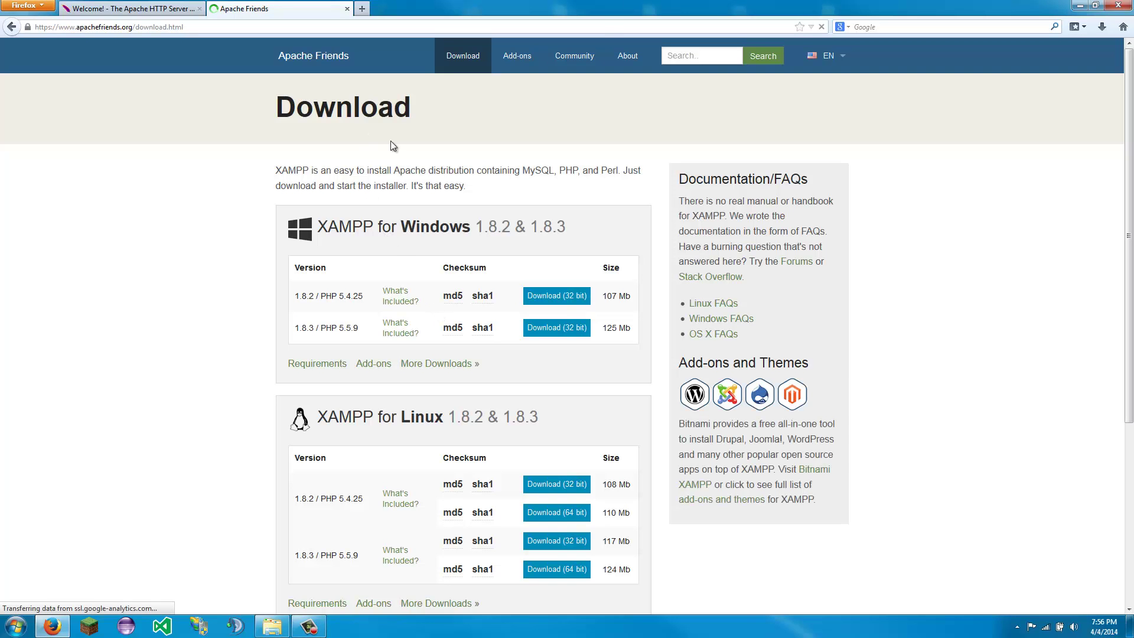
- Examine the XAMPP downloads offered for Windows, Linux and Apple, and close that page
scroll(597, 223, "down", 5)
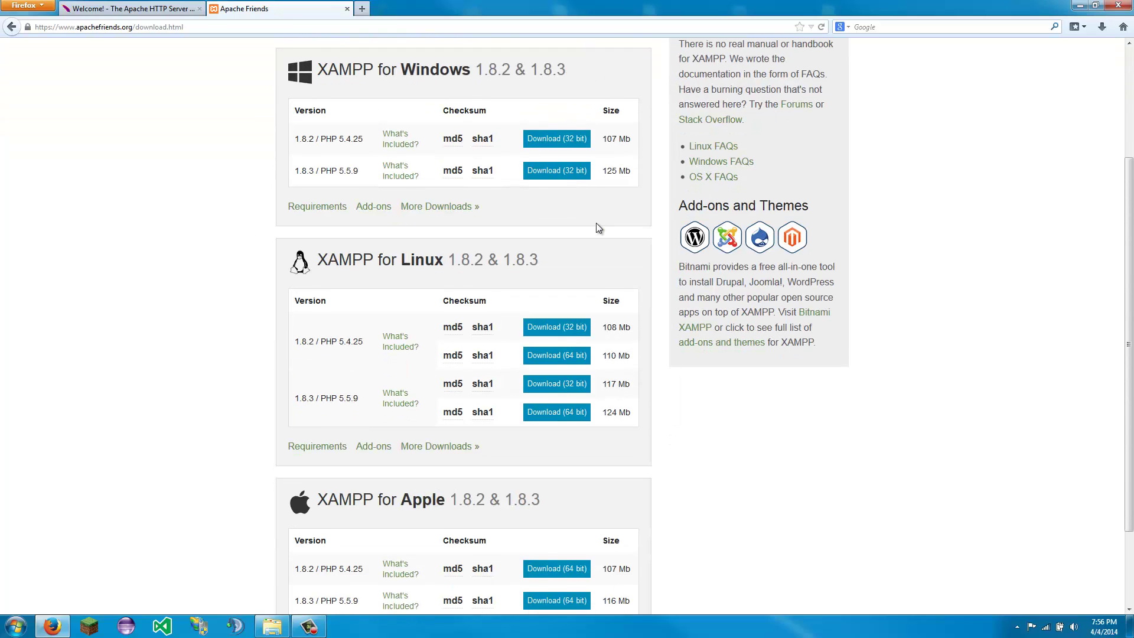
scroll(596, 237, "down", 3)
scroll(907, 478, "up", 6)
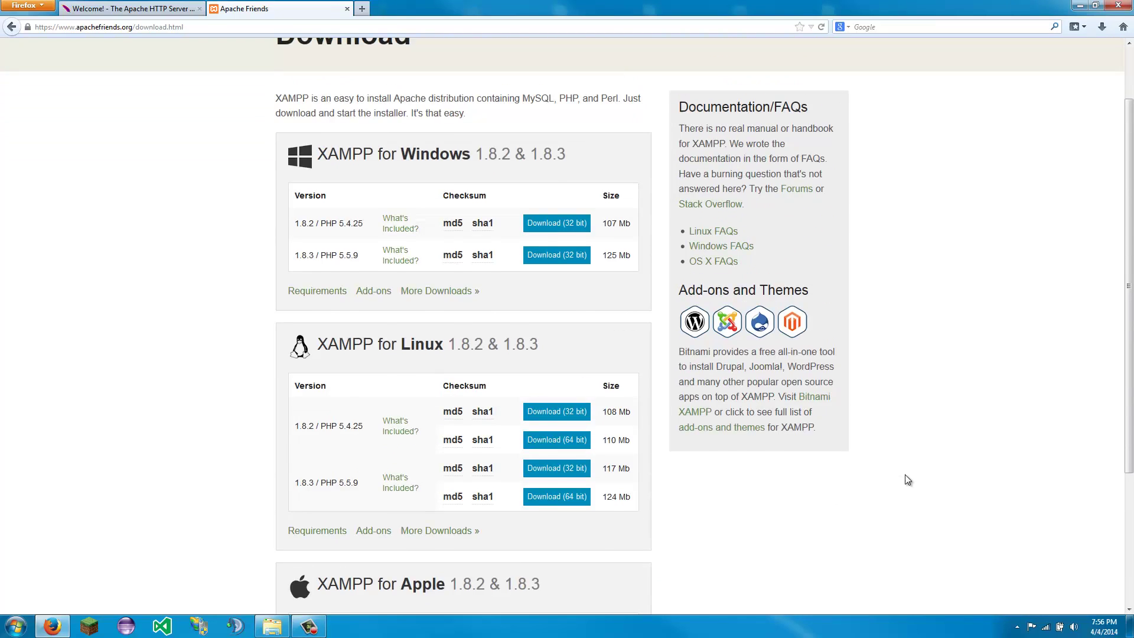
scroll(907, 480, "up", 2)
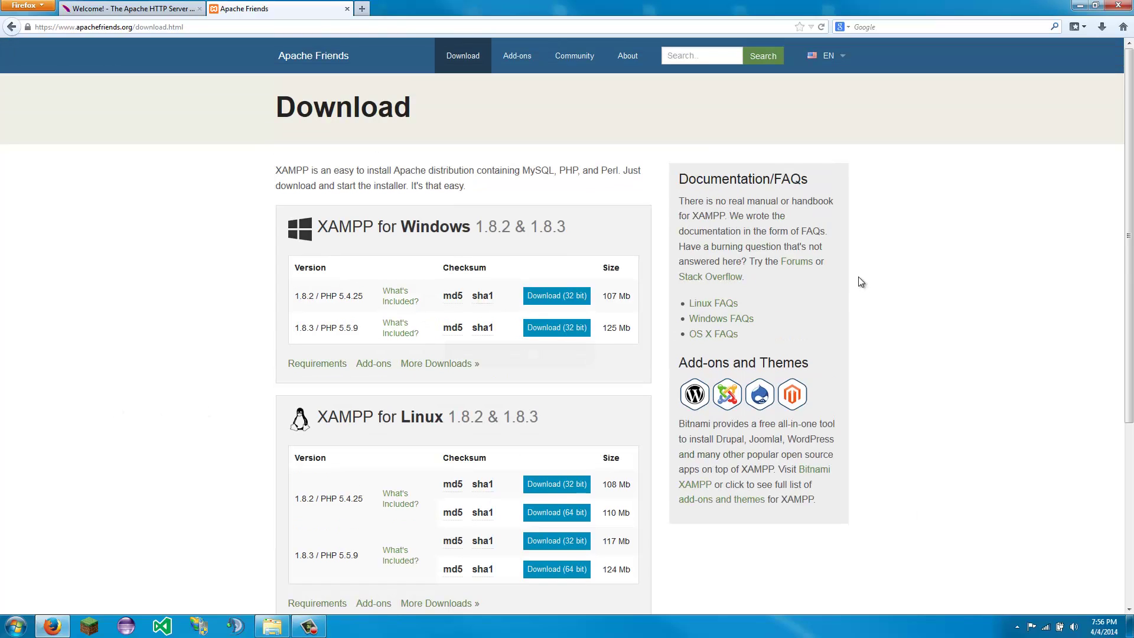
scroll(964, 339, "down", 2)
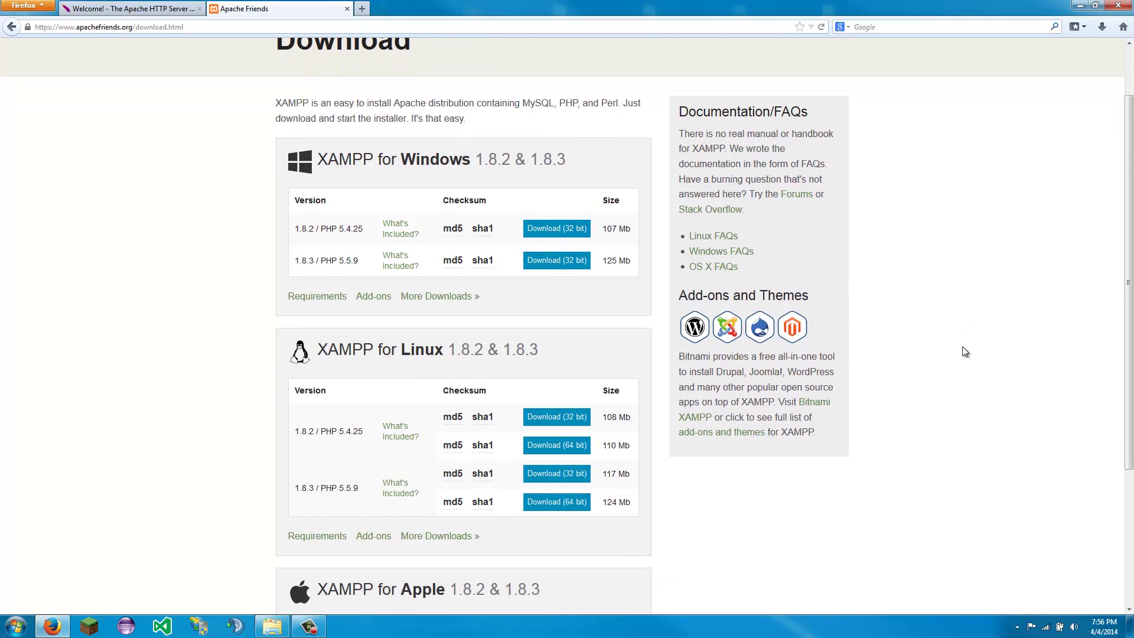
scroll(488, 172, "down", 2)
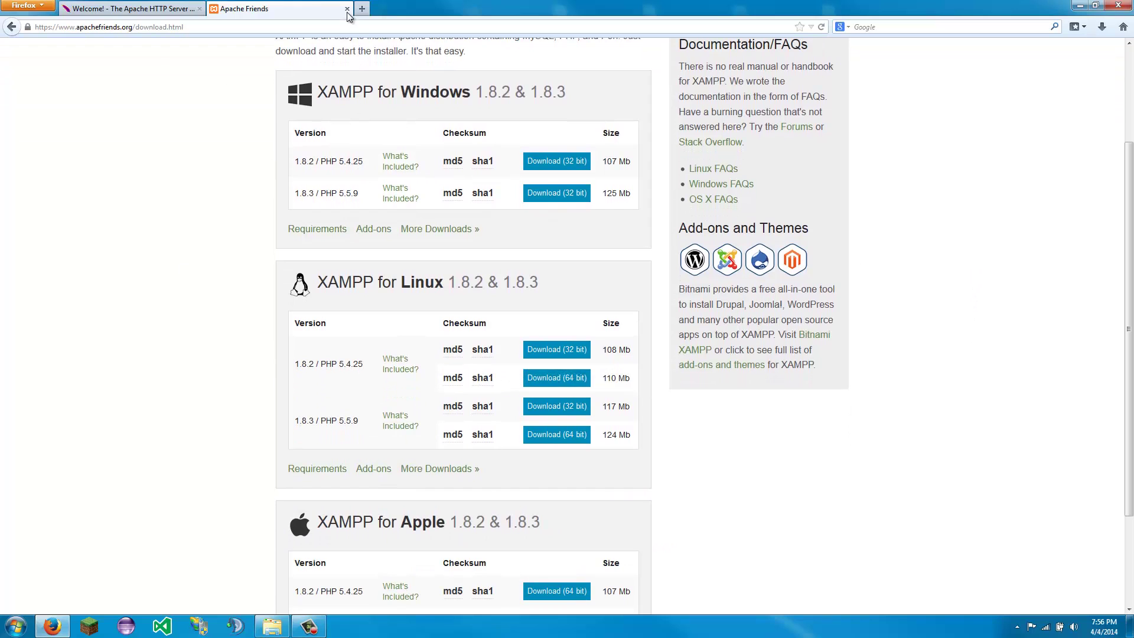
left_click(347, 8)
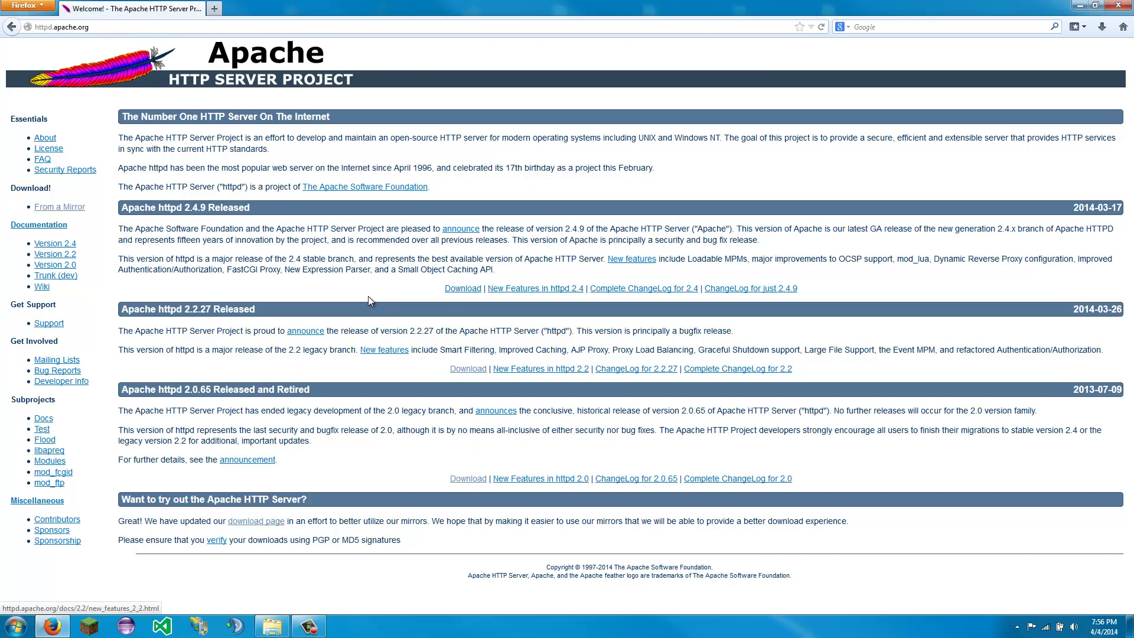
- Open the mirror download page of the Apache HTTP Server and go to the win32 folder of the 2.4.9 section's binaries
left_click(56, 210)
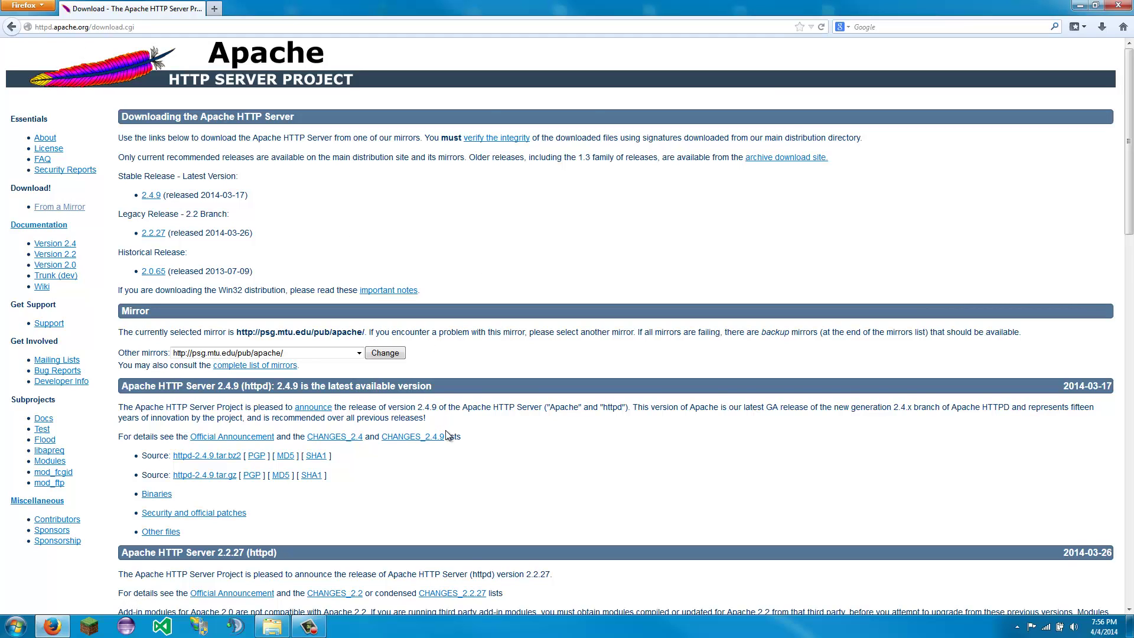
scroll(443, 428, "down", 4)
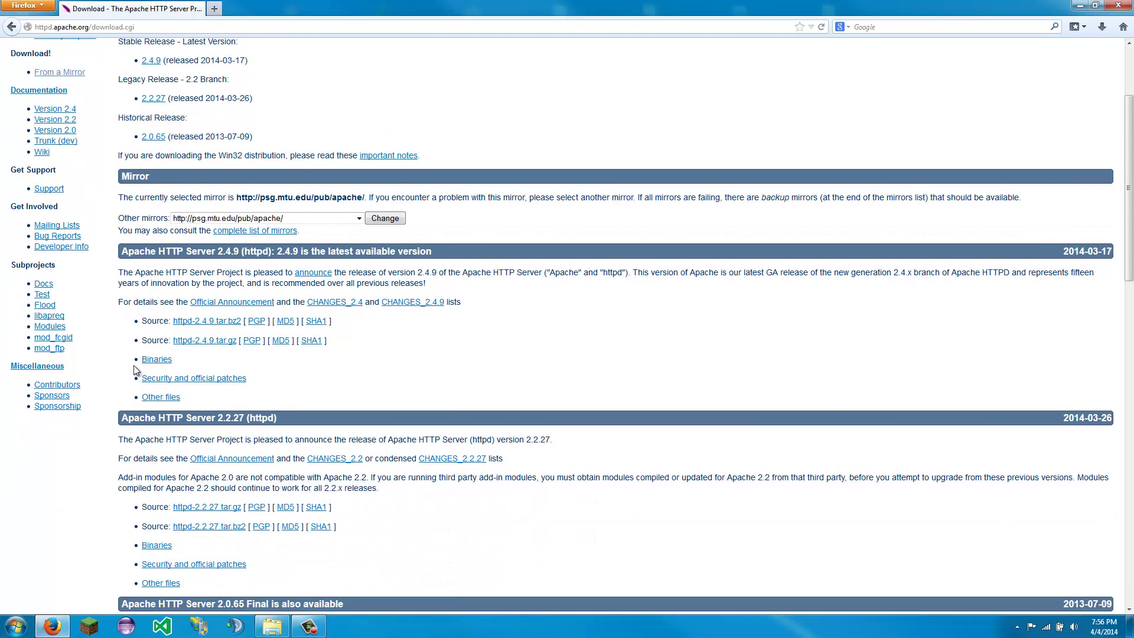
left_click_drag(505, 244, 15, 258)
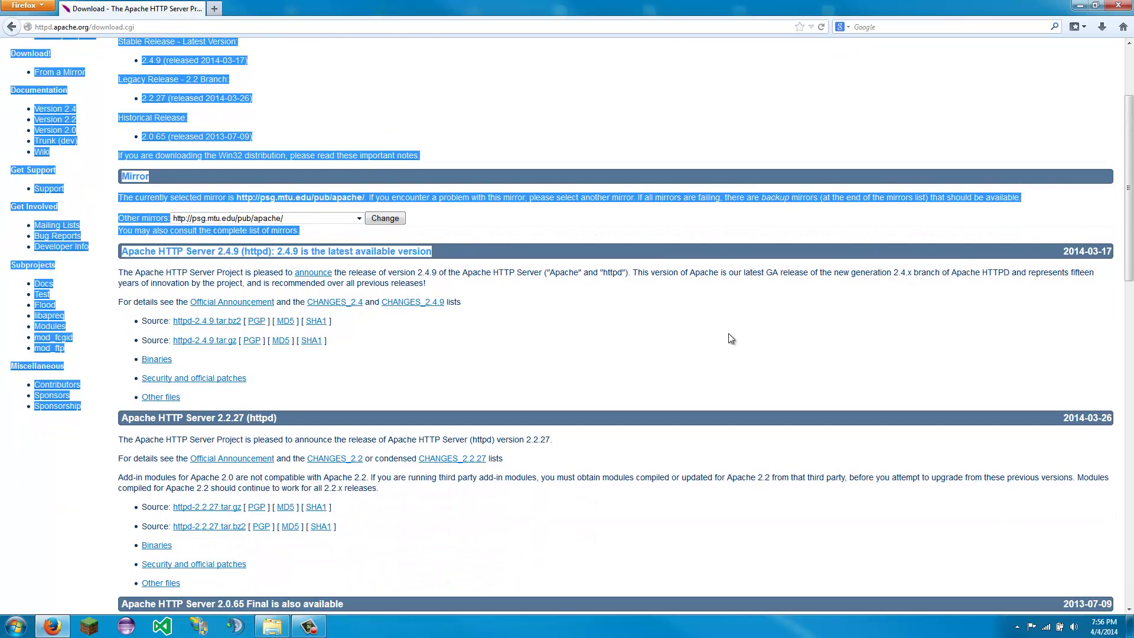
left_click(728, 334)
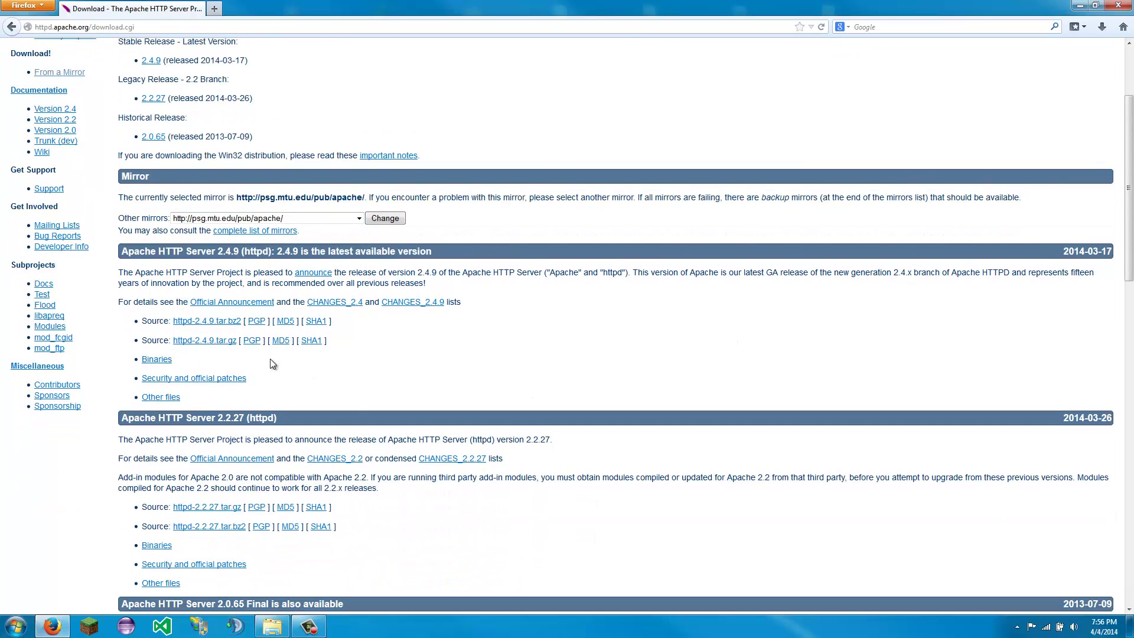
left_click(163, 360)
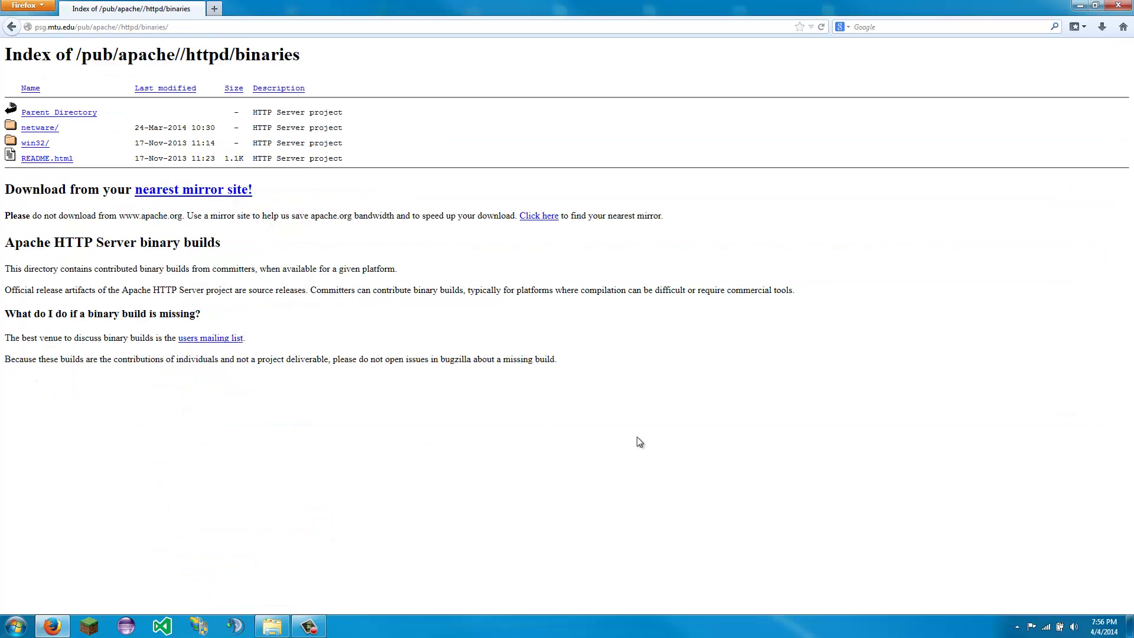
left_click(36, 142)
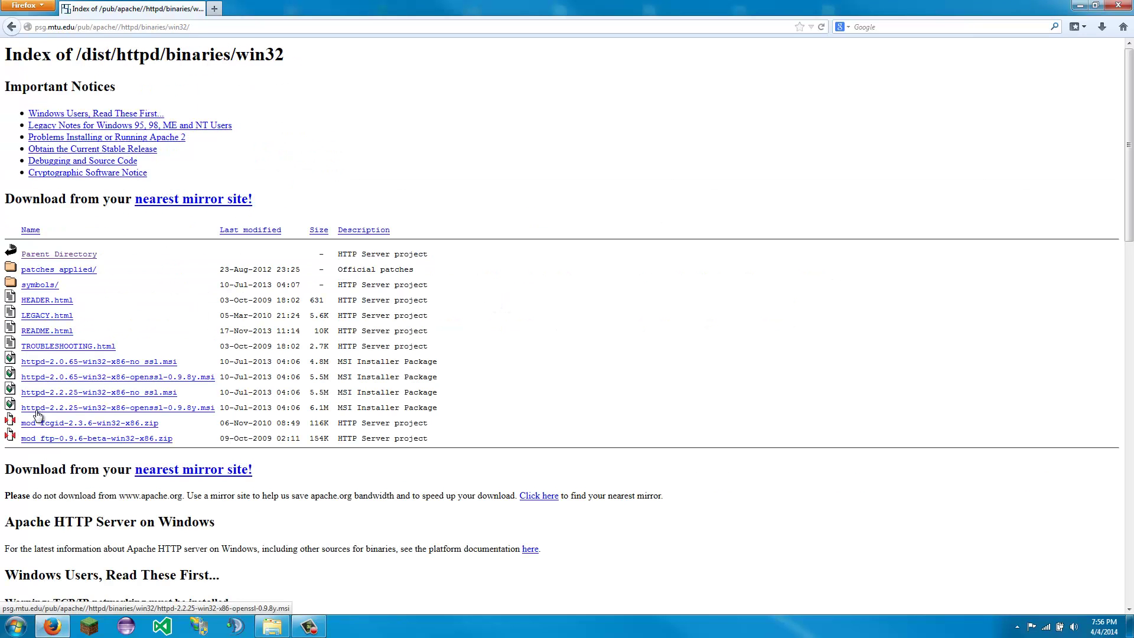
- Request the httpd-2.2.25-win32-x86-openssl-0.9.8y.msi installer, cancel its save prompt and close the browser
left_click(161, 412)
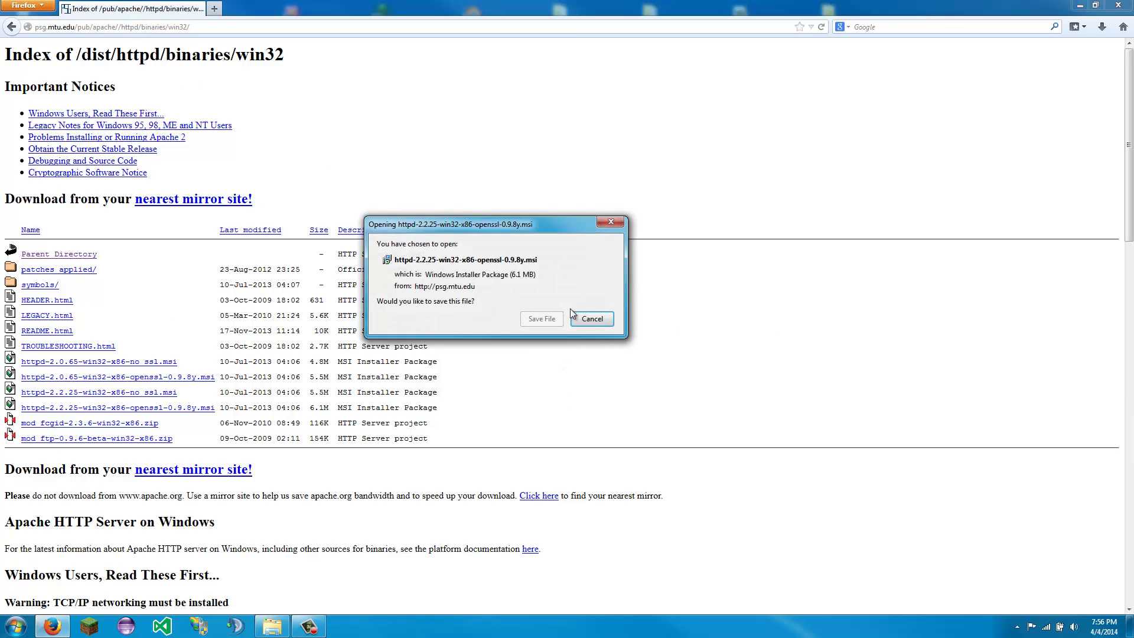
left_click(593, 319)
left_click(1117, 5)
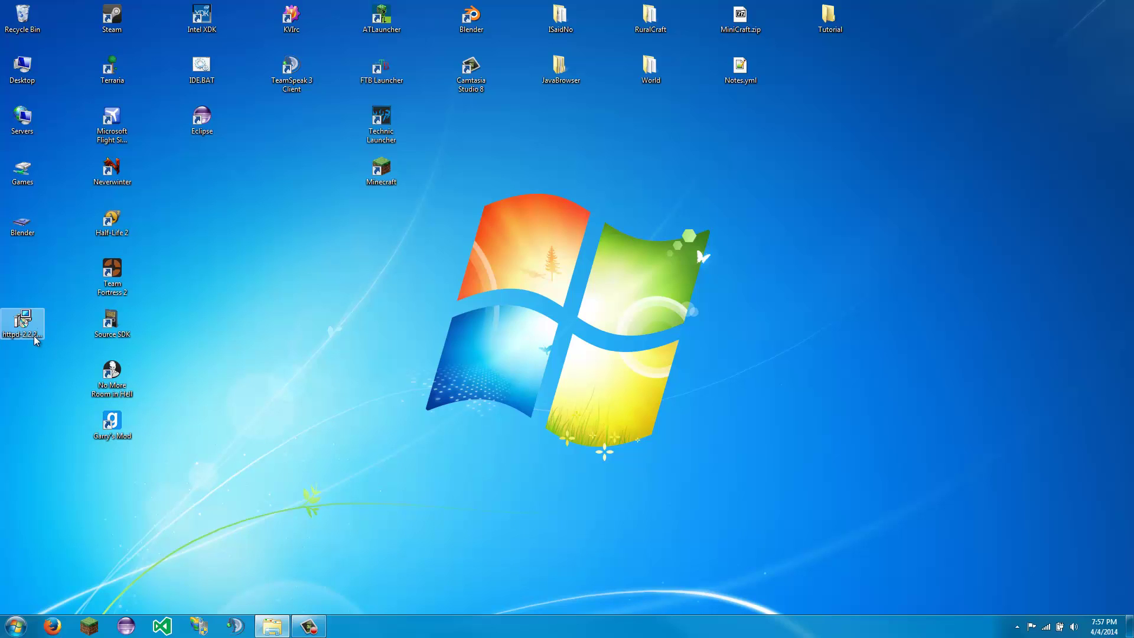
- Run the httpd-2.2.25 installer from the desktop and remove the existing Apache HTTP Server 2.2 installation
double_click(34, 337)
left_click(612, 327)
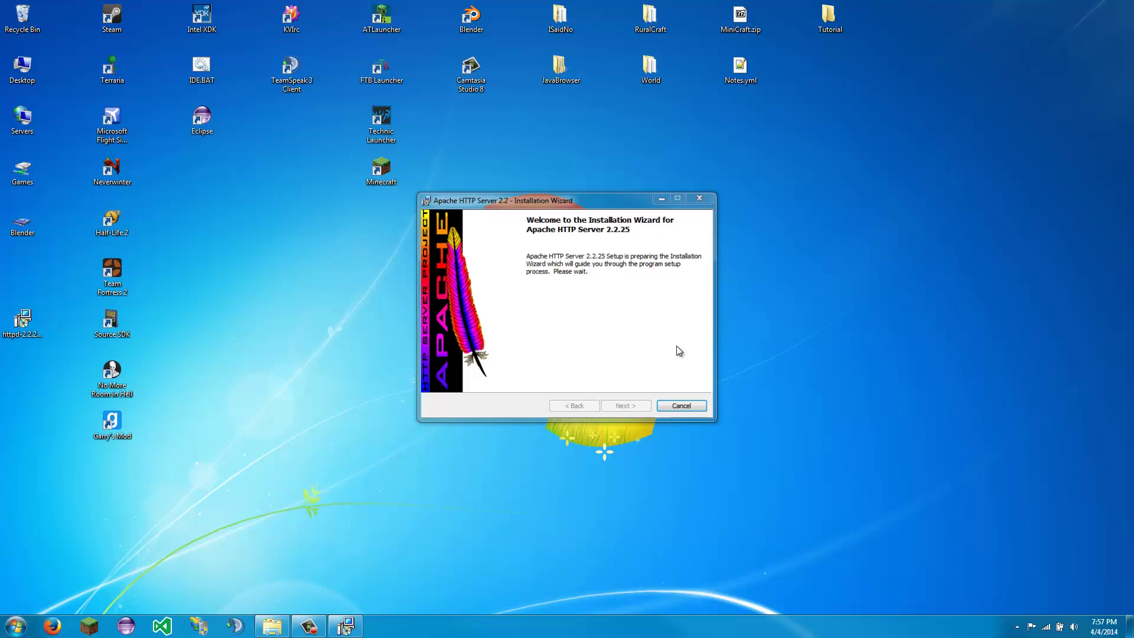
left_click(632, 406)
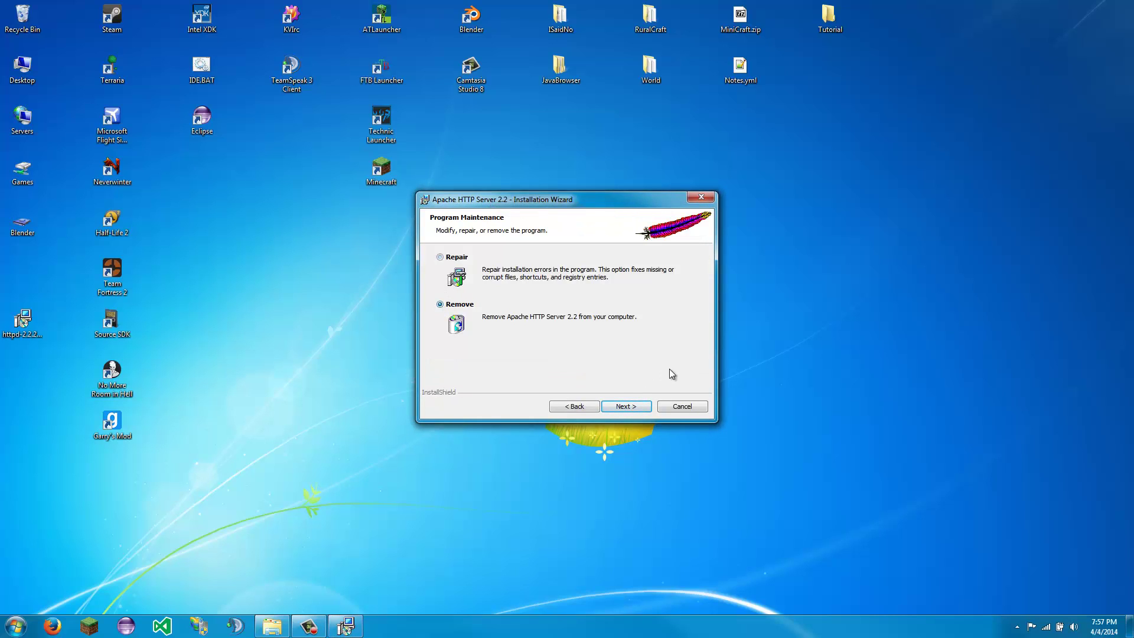
left_click(627, 406)
left_click(629, 405)
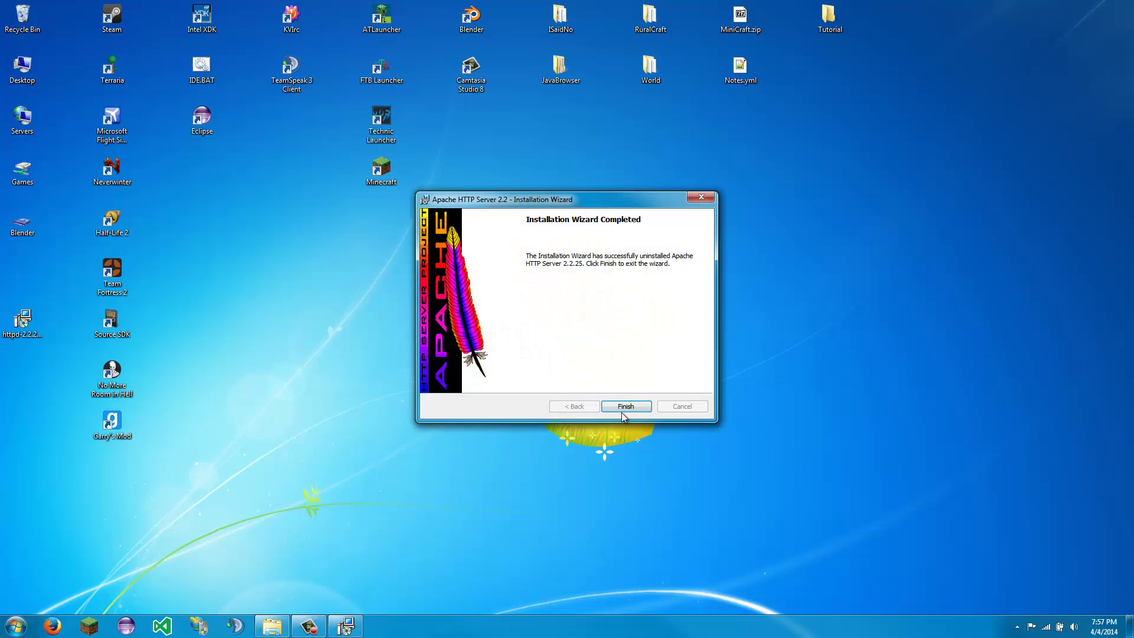
left_click(625, 407)
- Run the httpd-2.2.25 installer again, accept the license agreement and proceed to the server information page
double_click(22, 322)
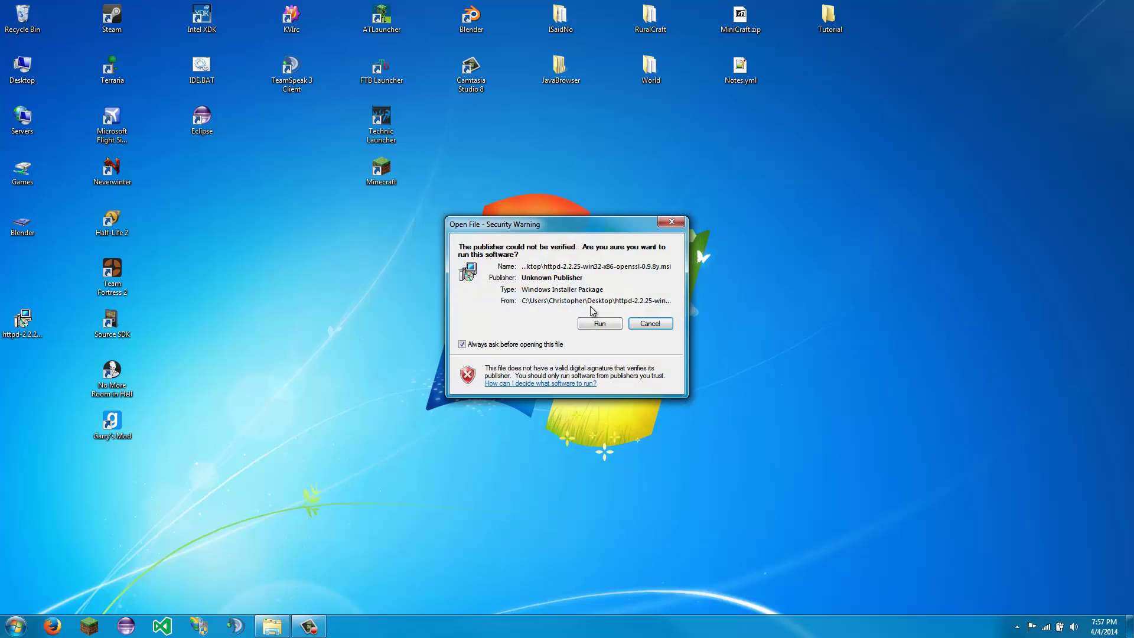
left_click(606, 332)
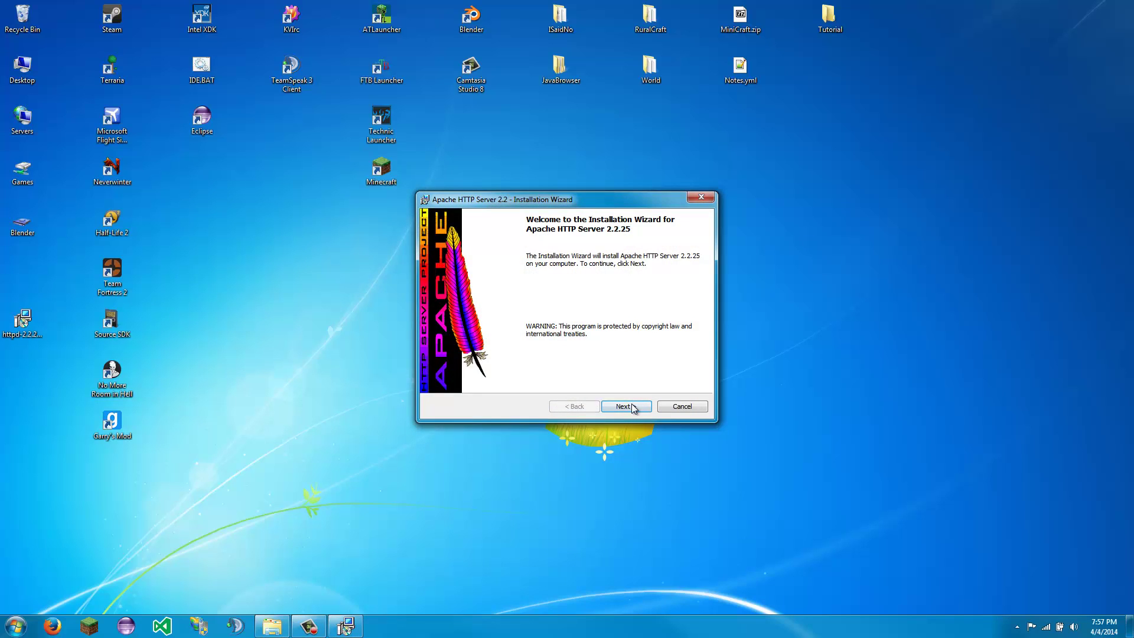
left_click(620, 406)
left_click(507, 364)
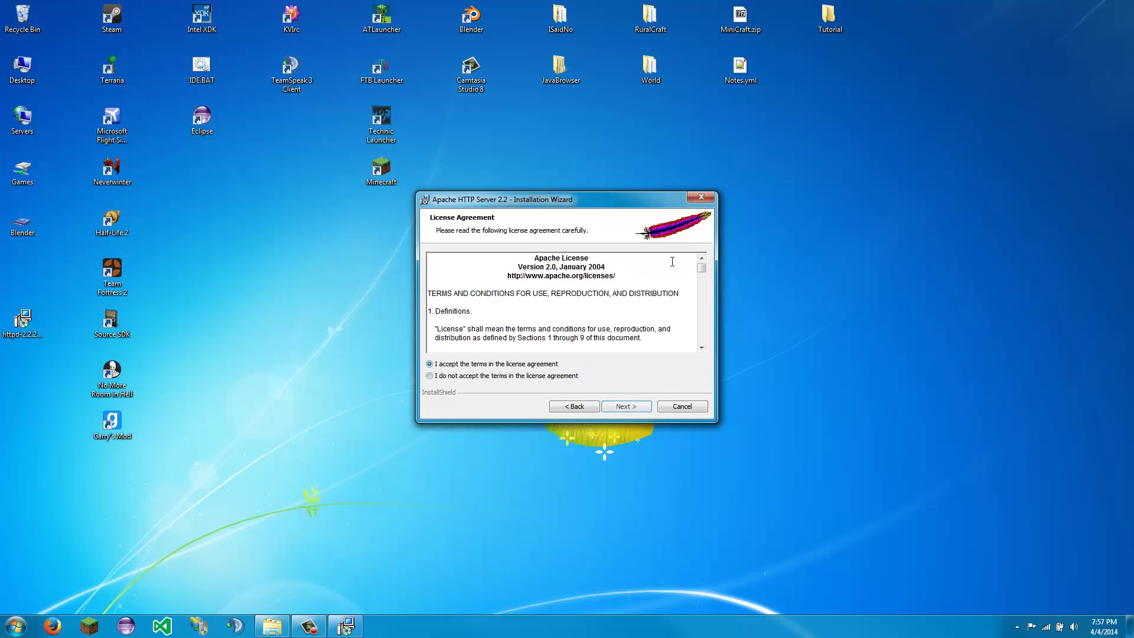
left_click(652, 406)
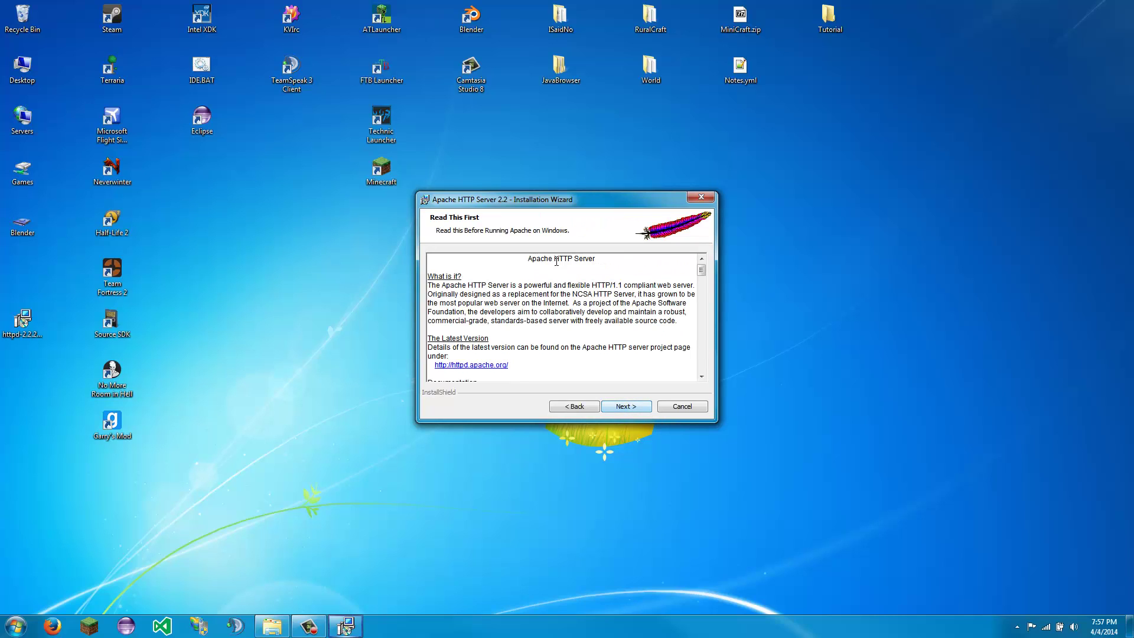
left_click(624, 412)
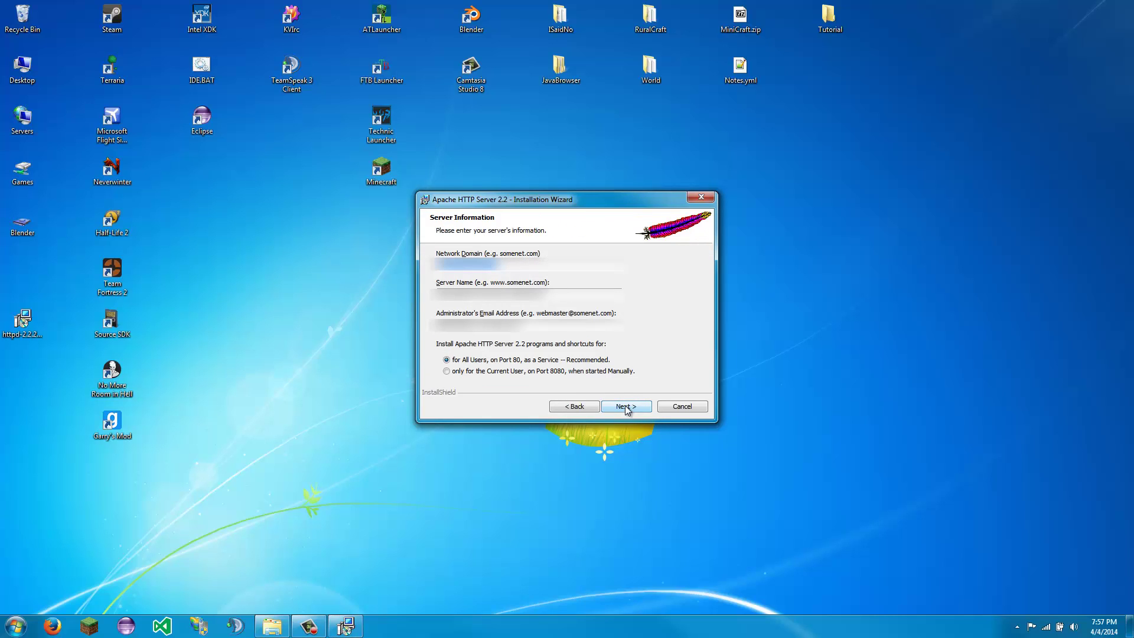
- Go through the domain, server name and administrator e-mail fields, keep installation for all users on port 80, and continue to the destination folder
left_click(563, 269)
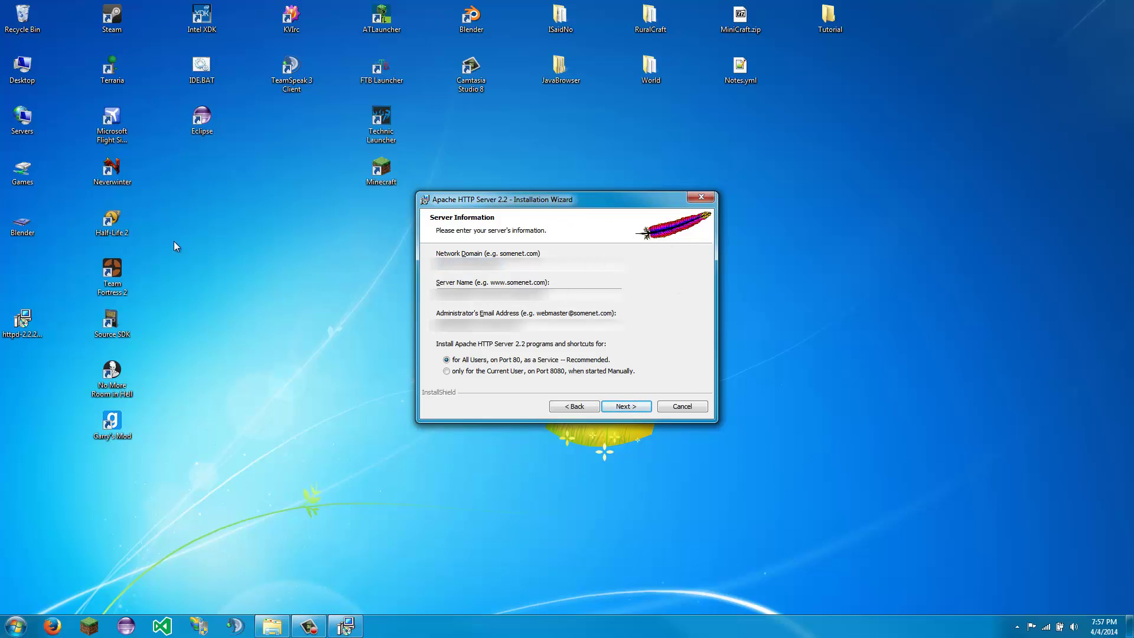
left_click_drag(174, 241, 4, 210)
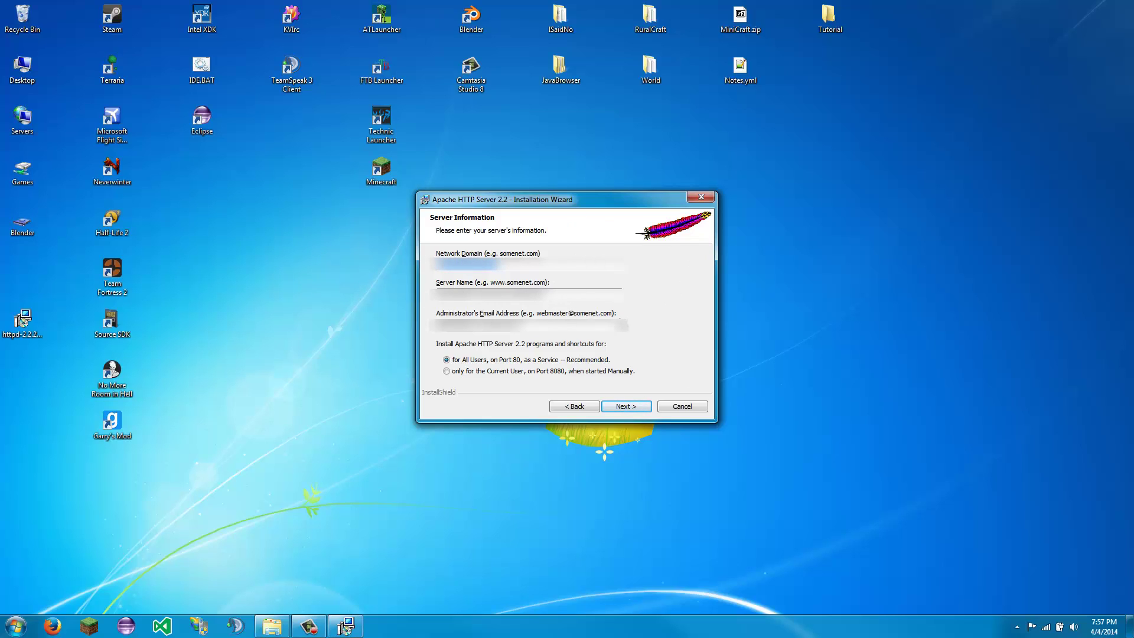
key("Tab")
key("Tab")
key("shift+Tab")
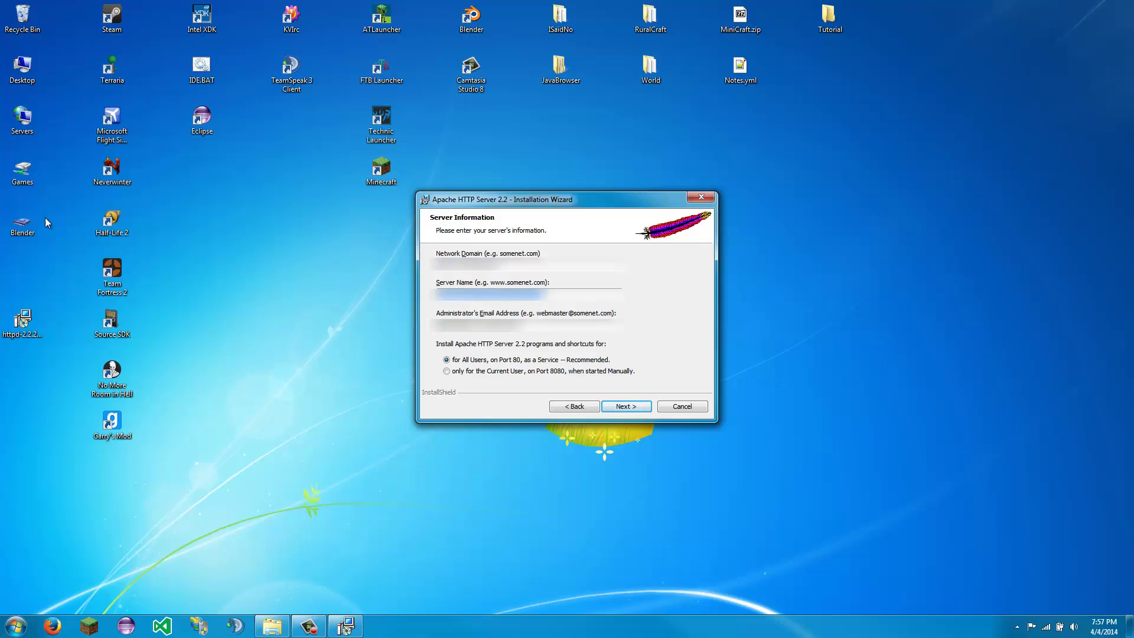
left_click_drag(500, 264, 26, 235)
left_click(579, 323)
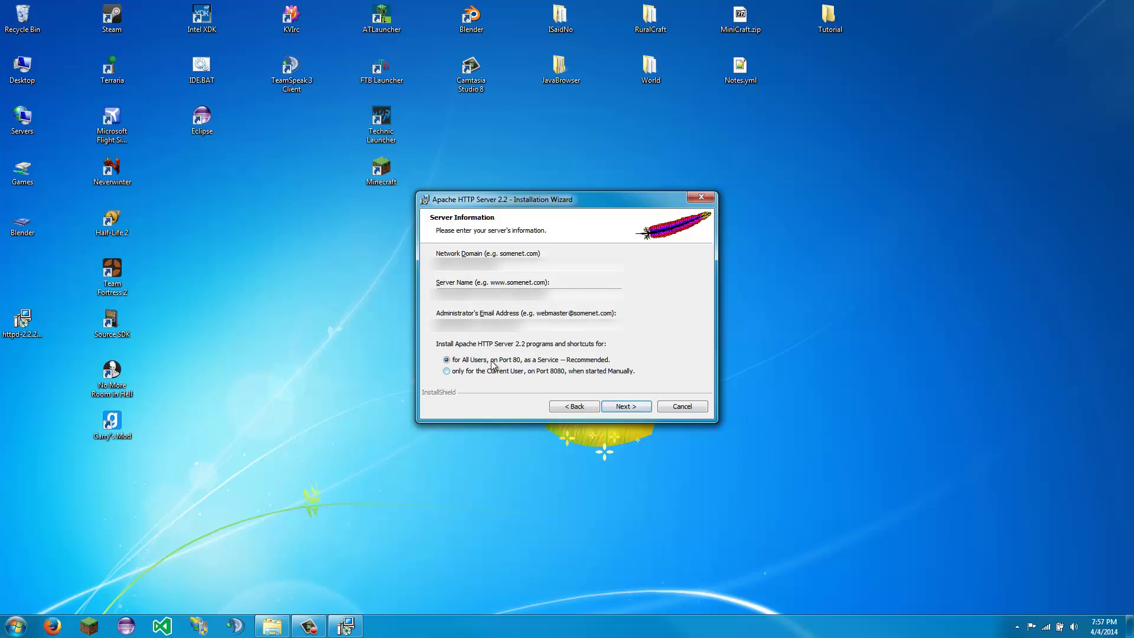
left_click(632, 409)
left_click(639, 409)
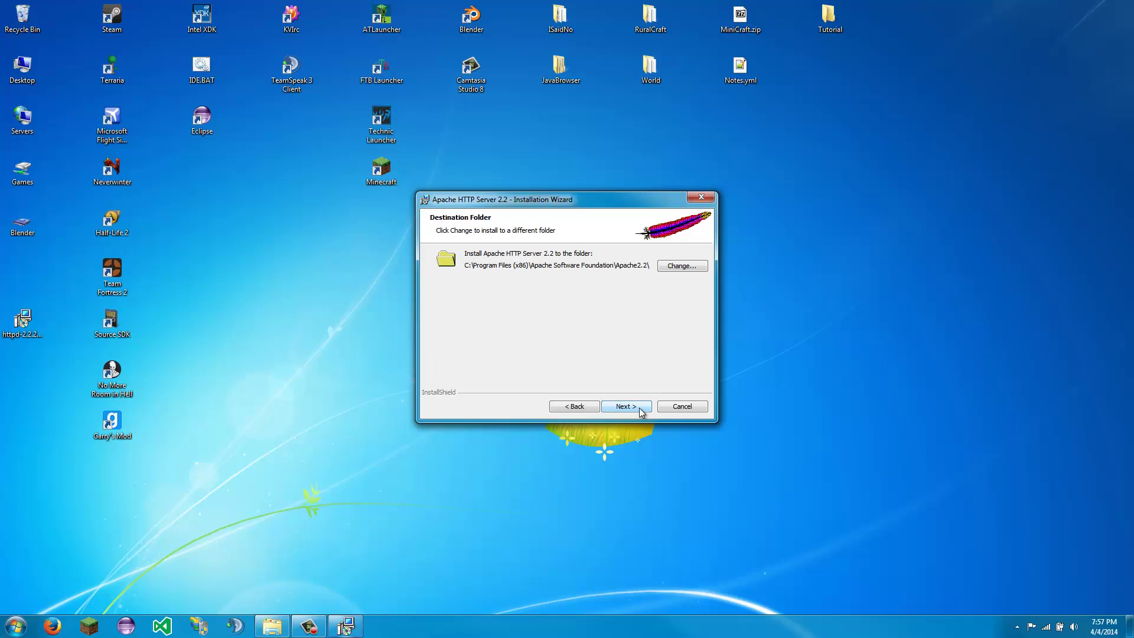
- Change the destination folder to F:\Apache\ on the Servers drive and start the installation
left_click(686, 265)
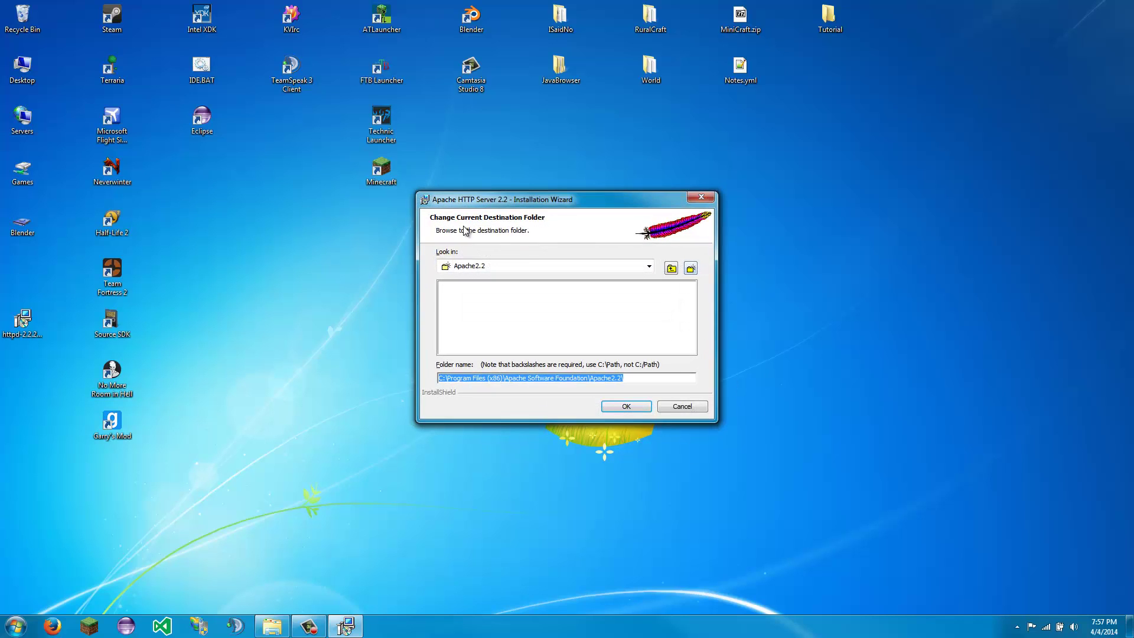
left_click(525, 266)
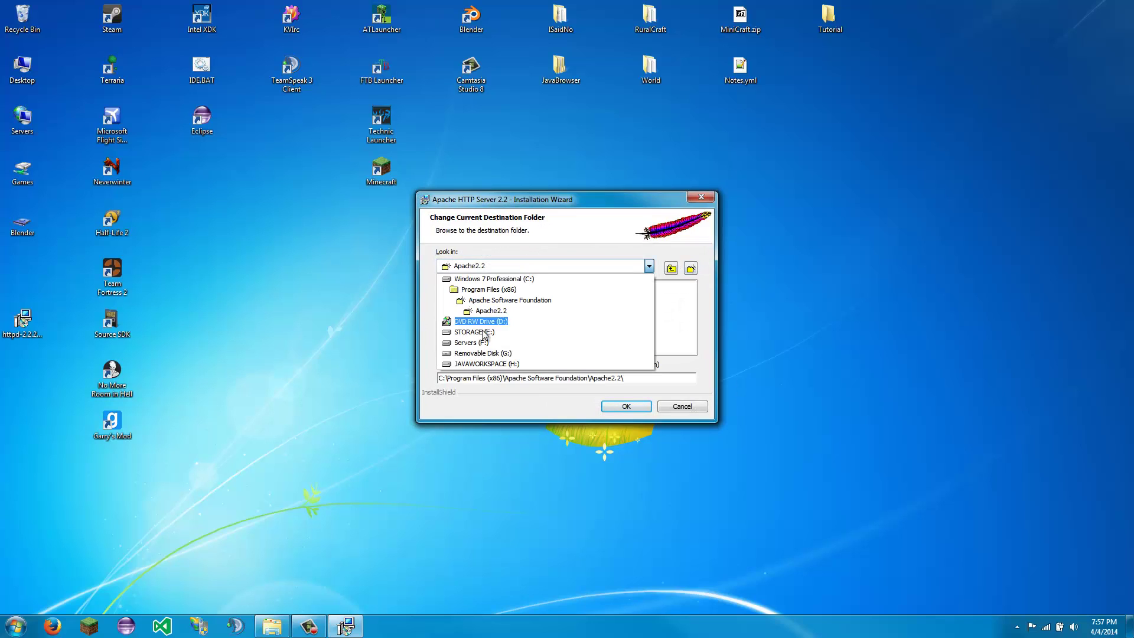
left_click(467, 342)
double_click(463, 291)
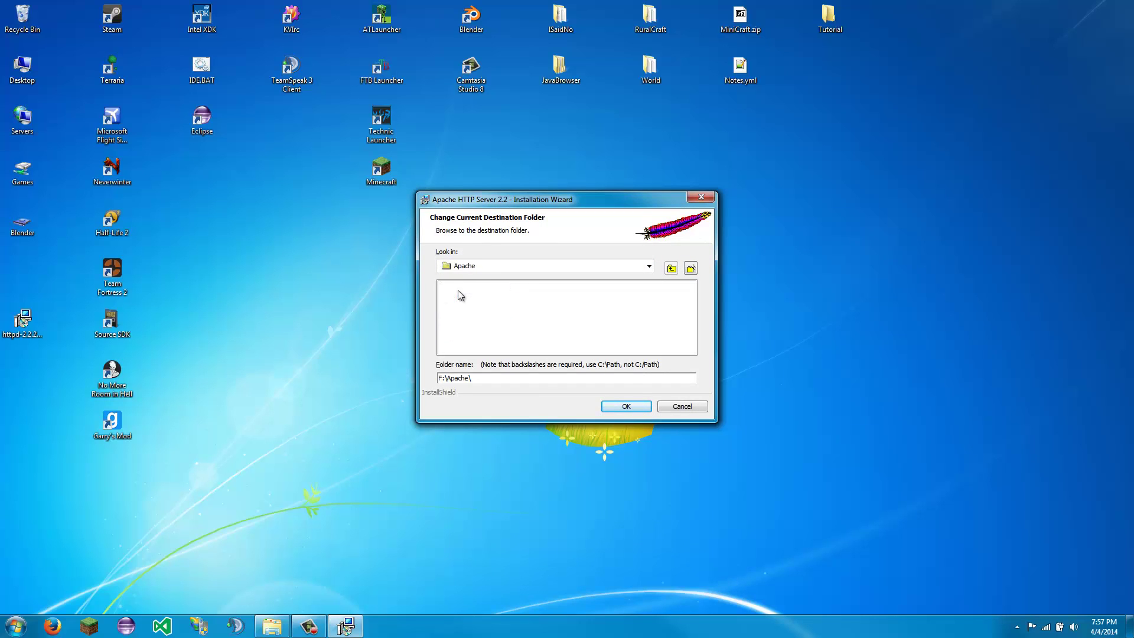
left_click(636, 407)
left_click(639, 407)
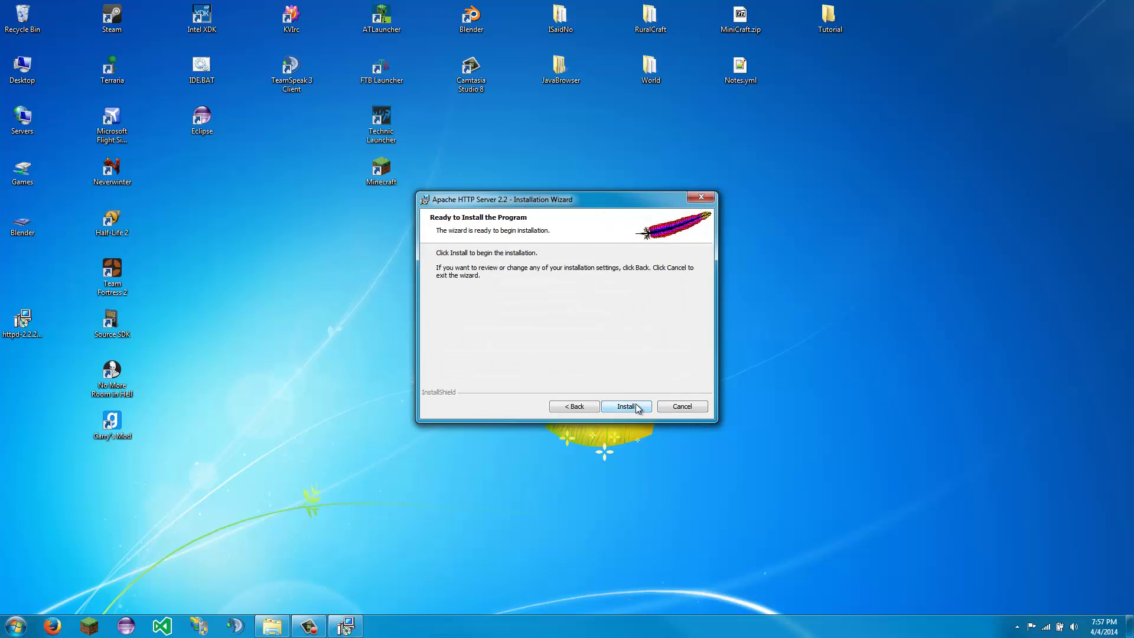
left_click(636, 406)
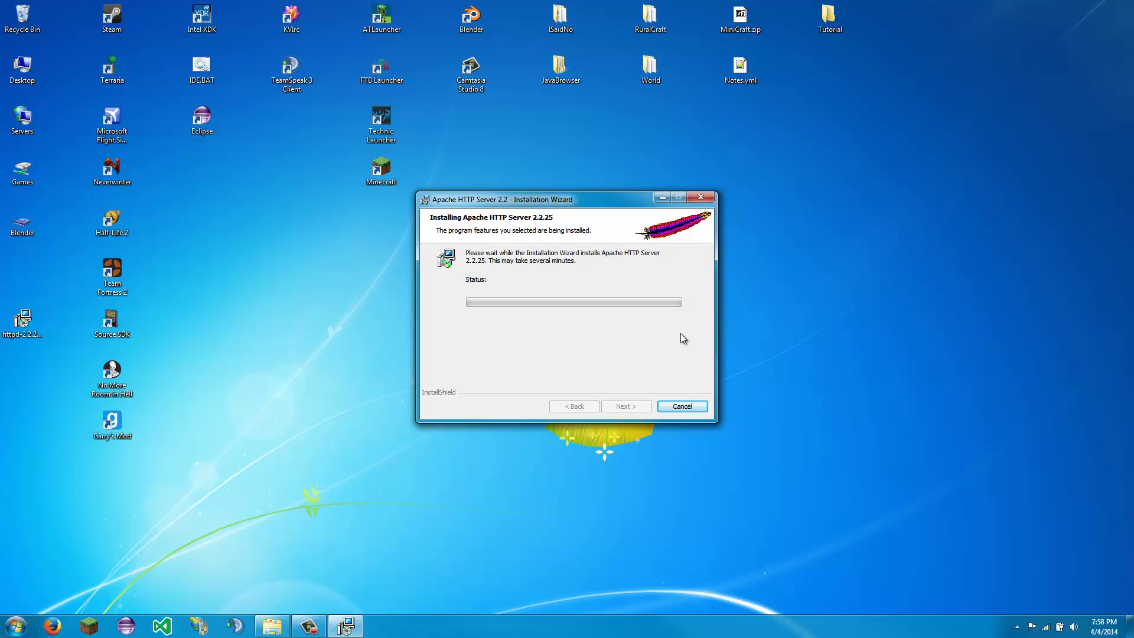
- Finish the Apache HTTP Server installation wizard and bring up the F:\Apache folder to view the installed files
key("alt+Tab")
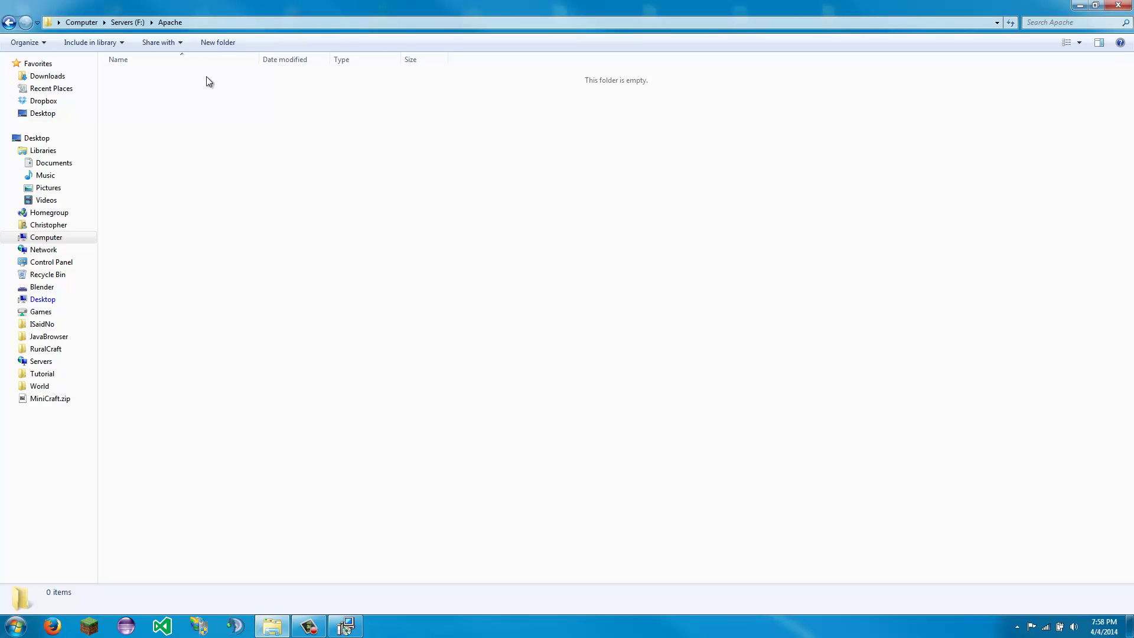
left_click(1086, 4)
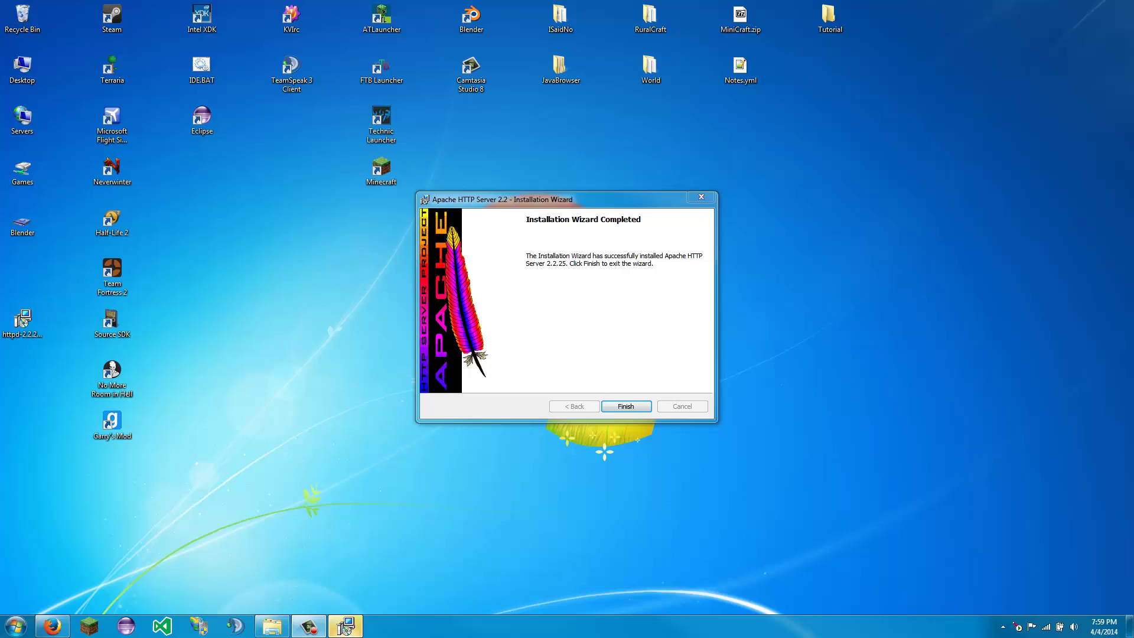
key("Return")
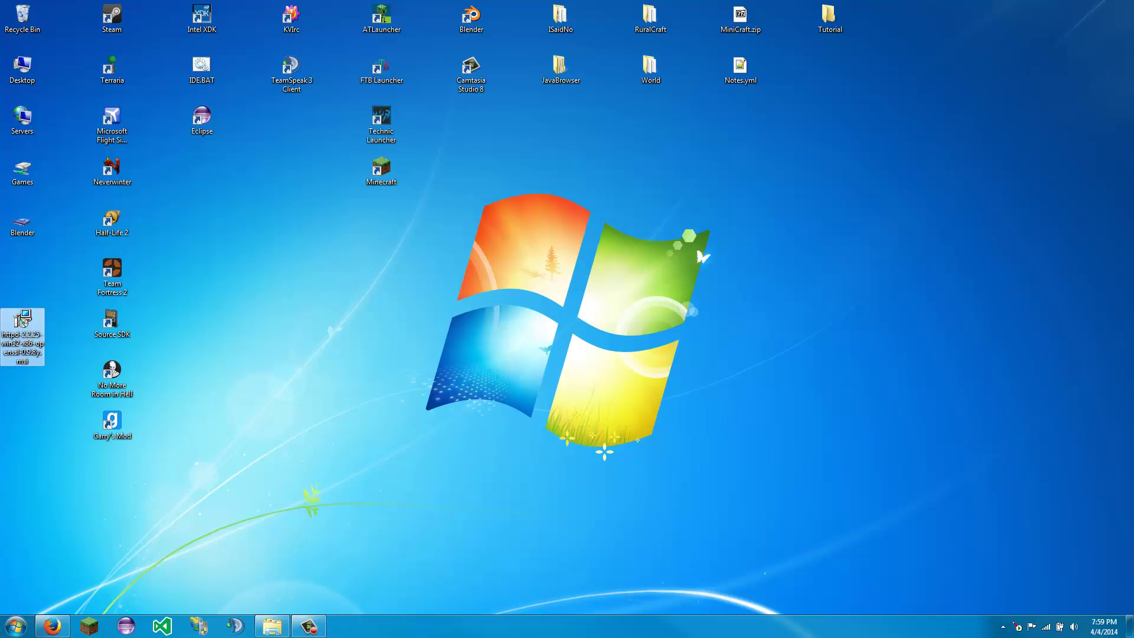
left_click(271, 627)
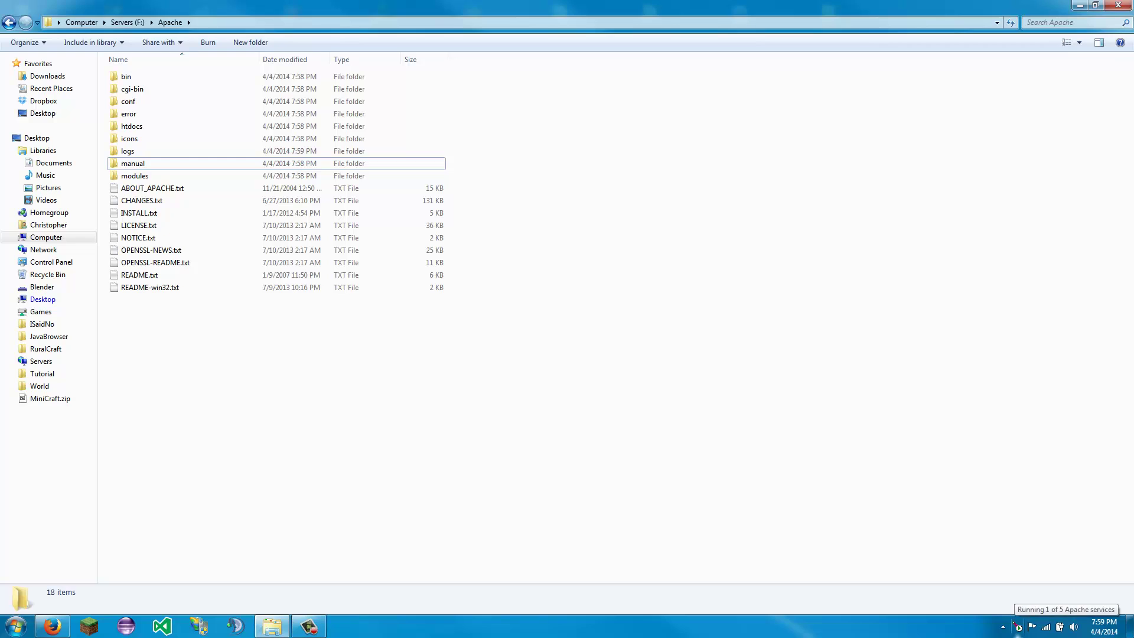
- View the Apache services and their controls in the Apache Service Monitor, and exit the monitor
left_click(1017, 628)
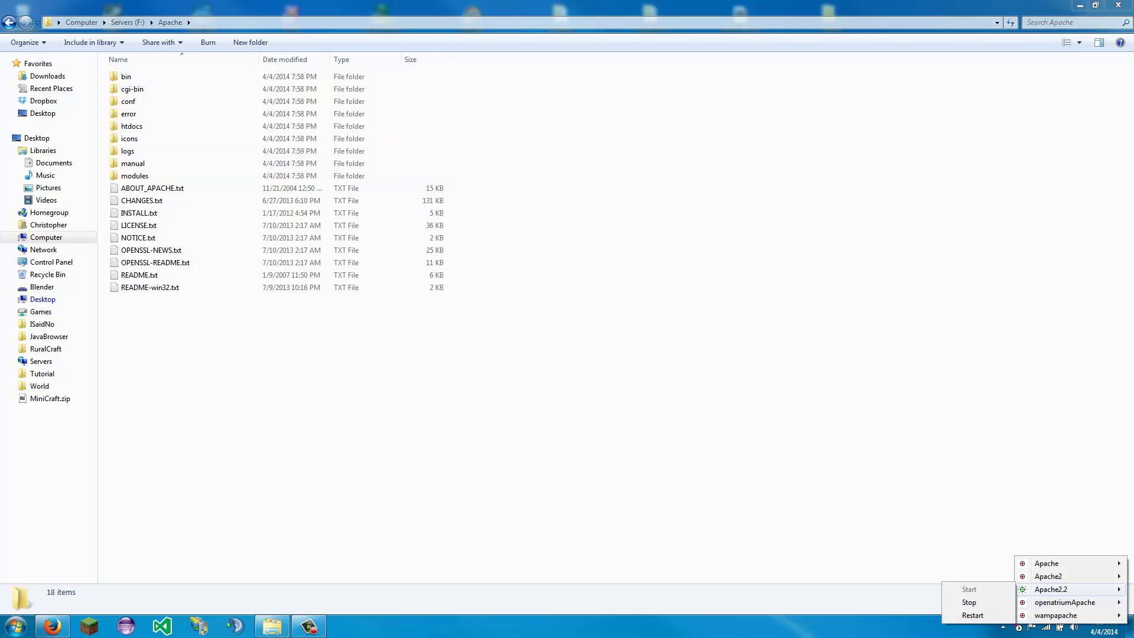
right_click(1017, 627)
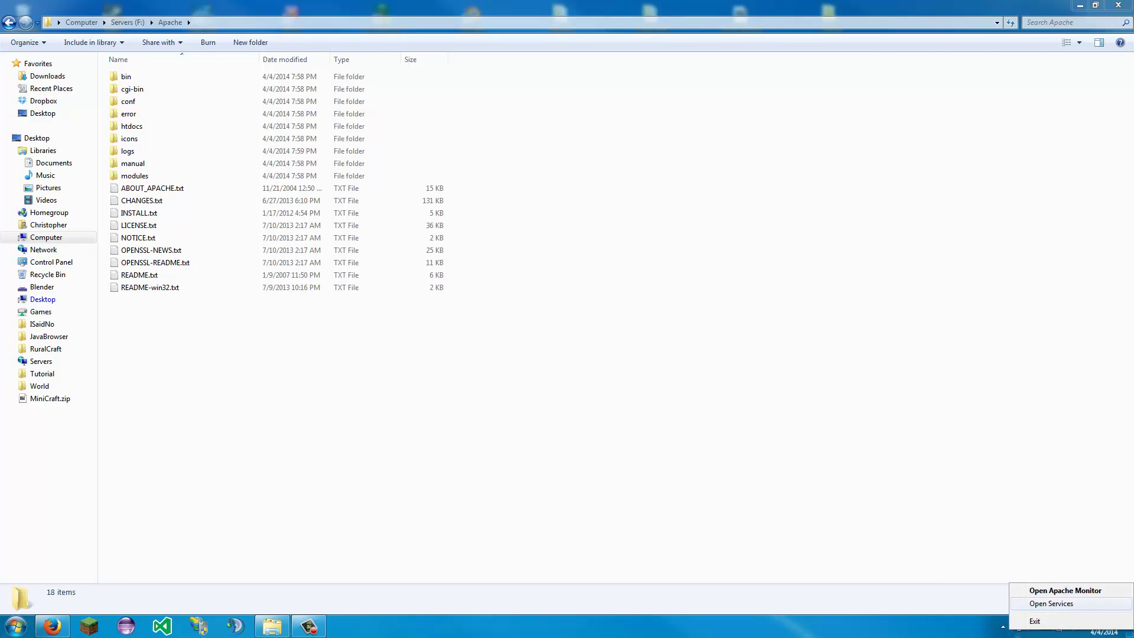
left_click(1064, 590)
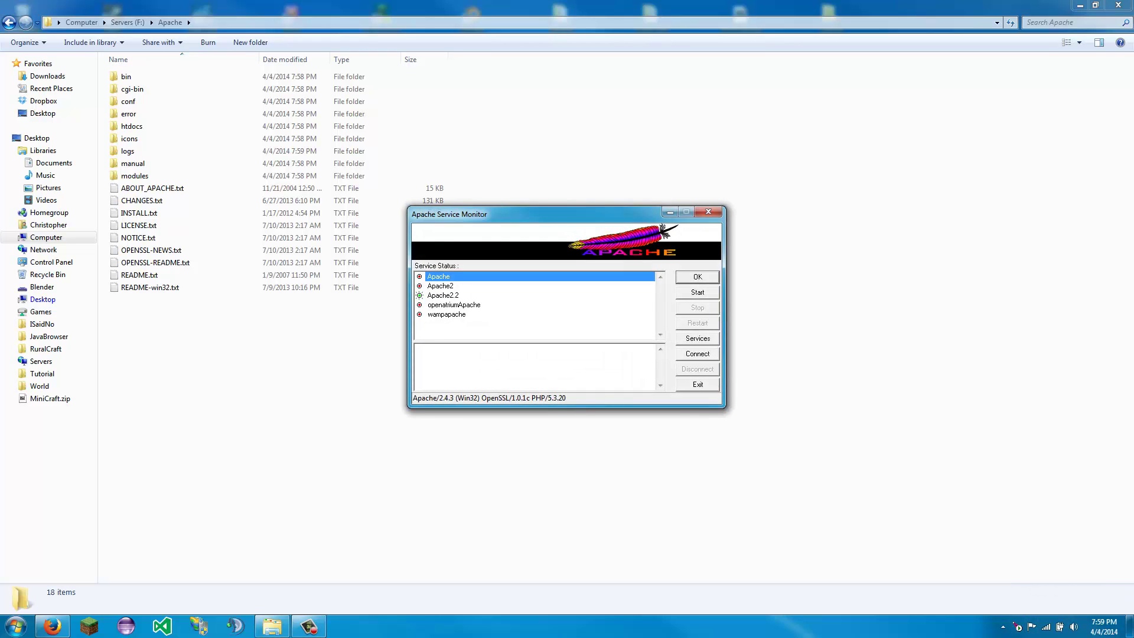
left_click(697, 384)
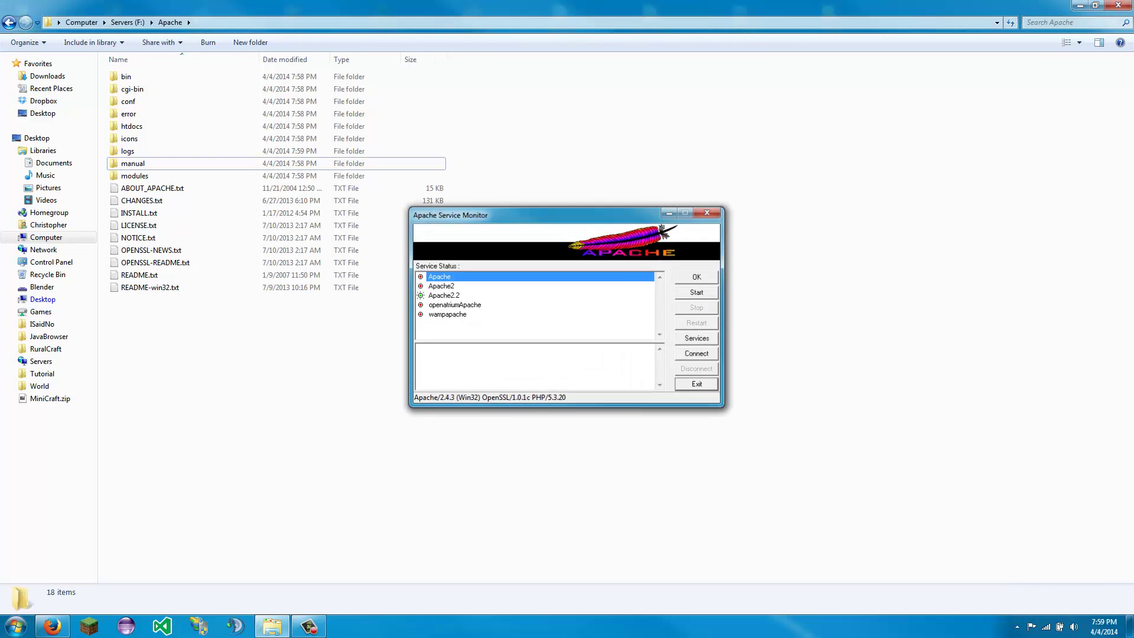
- Open the htdocs folder and start entering the local server address in a new browser tab
double_click(131, 126)
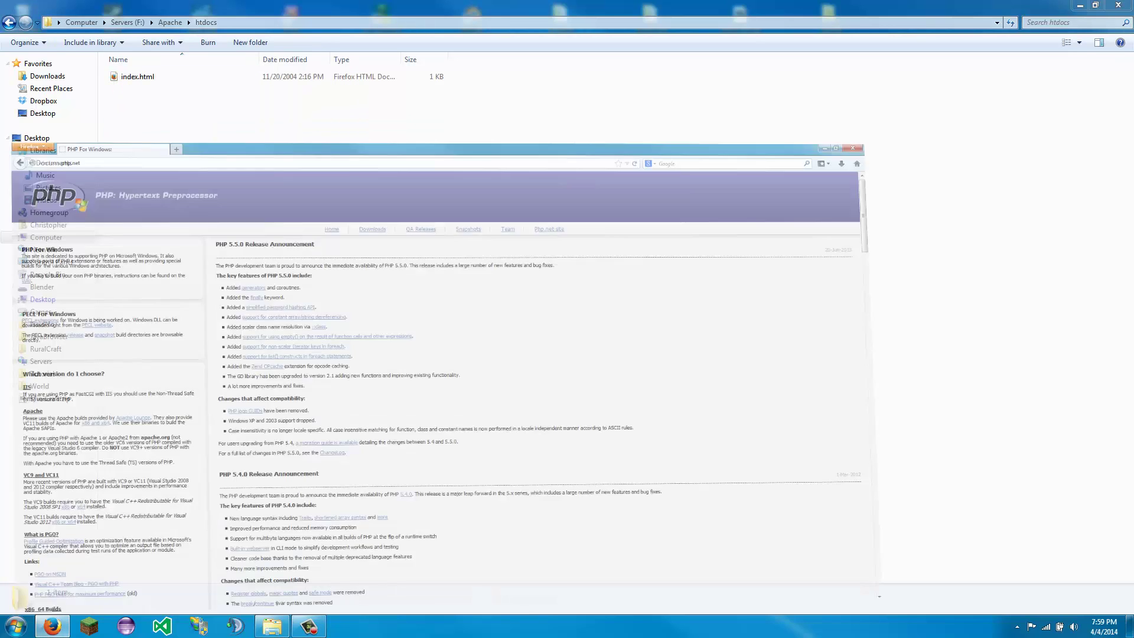
key("ctrl+t")
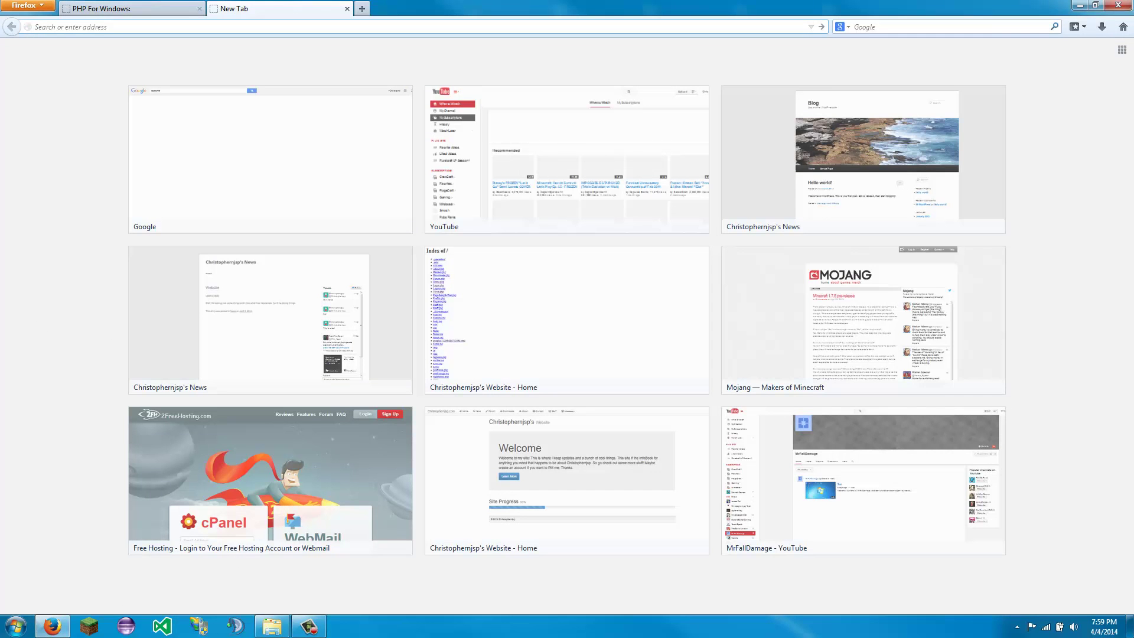
type("local")
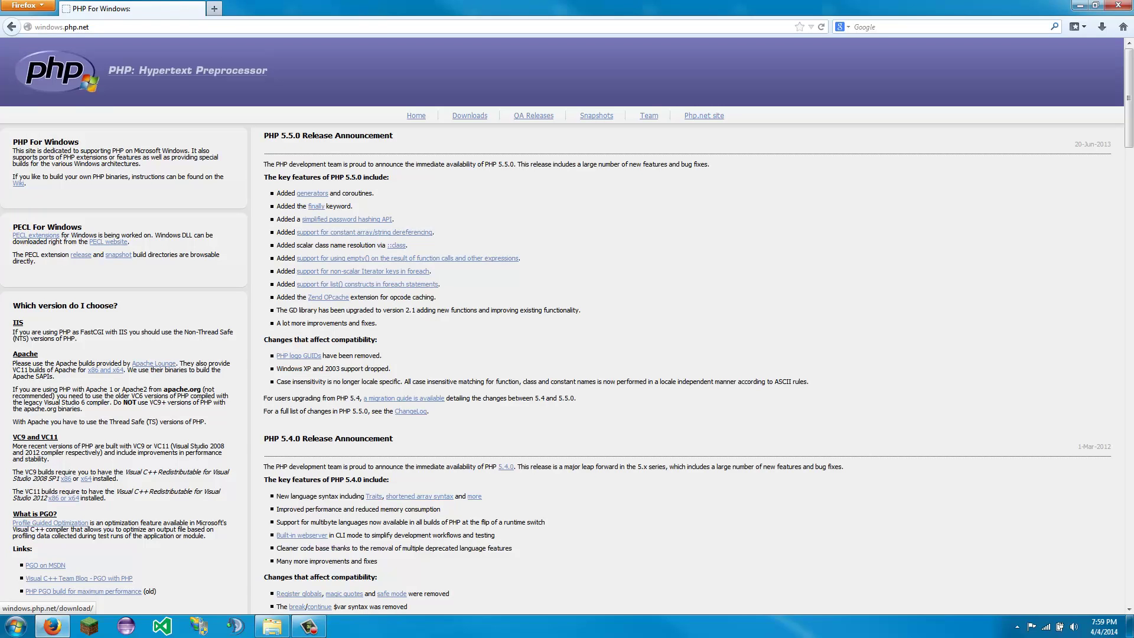
- Run ApacheMonitor.exe from the bin folder inside F:\Apache to bring back the Apache monitor
left_click(1017, 627)
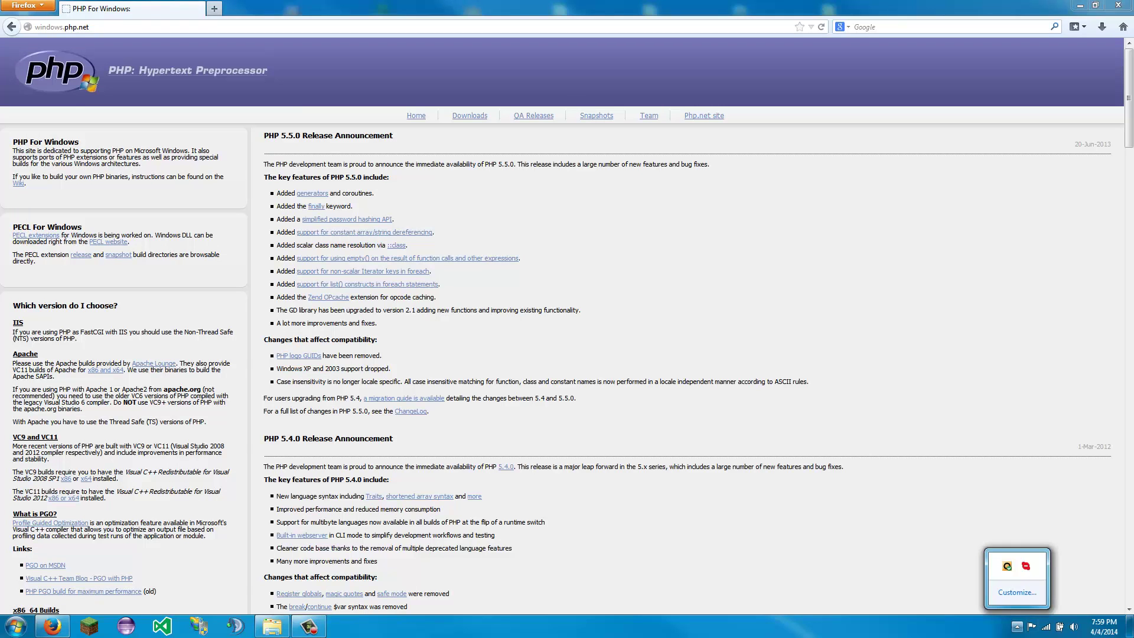
key("Escape")
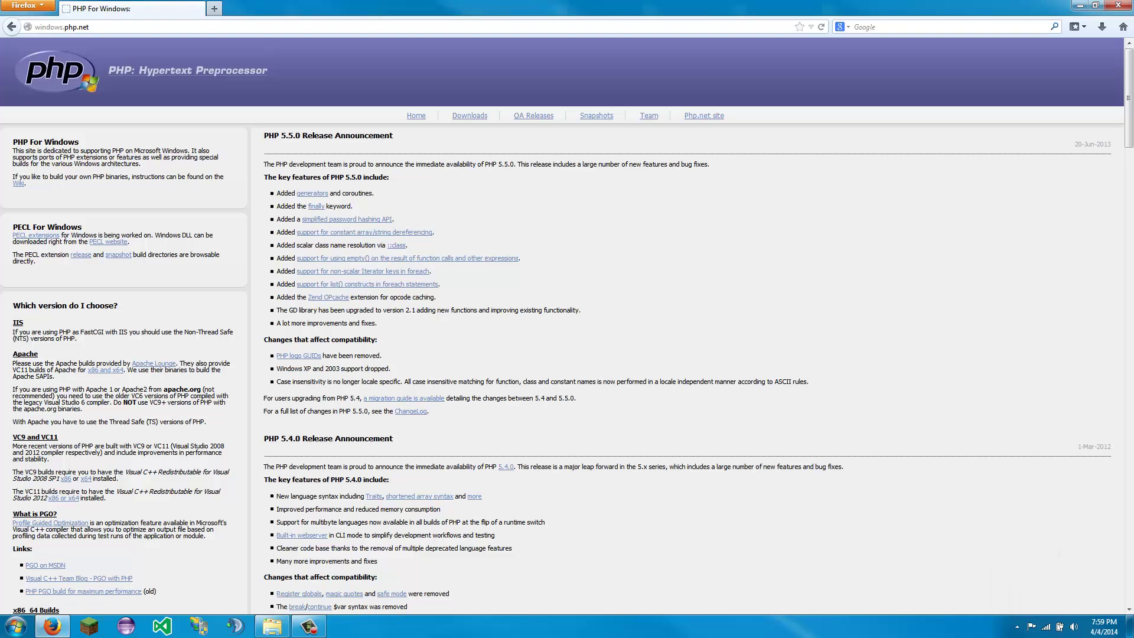
left_click(1080, 6)
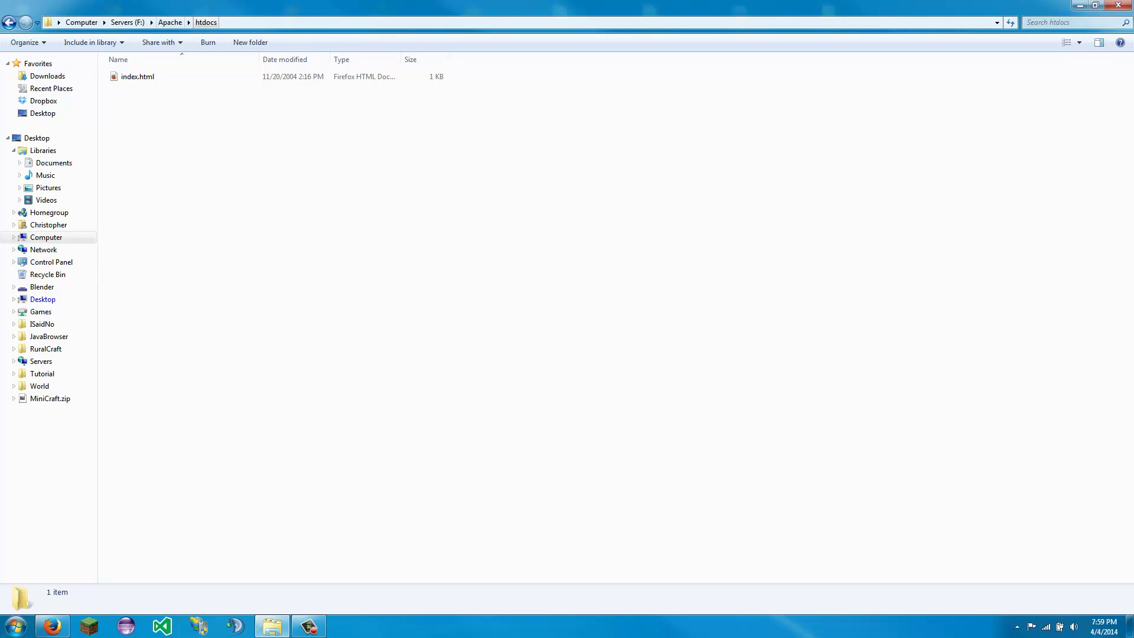
left_click(170, 22)
double_click(130, 76)
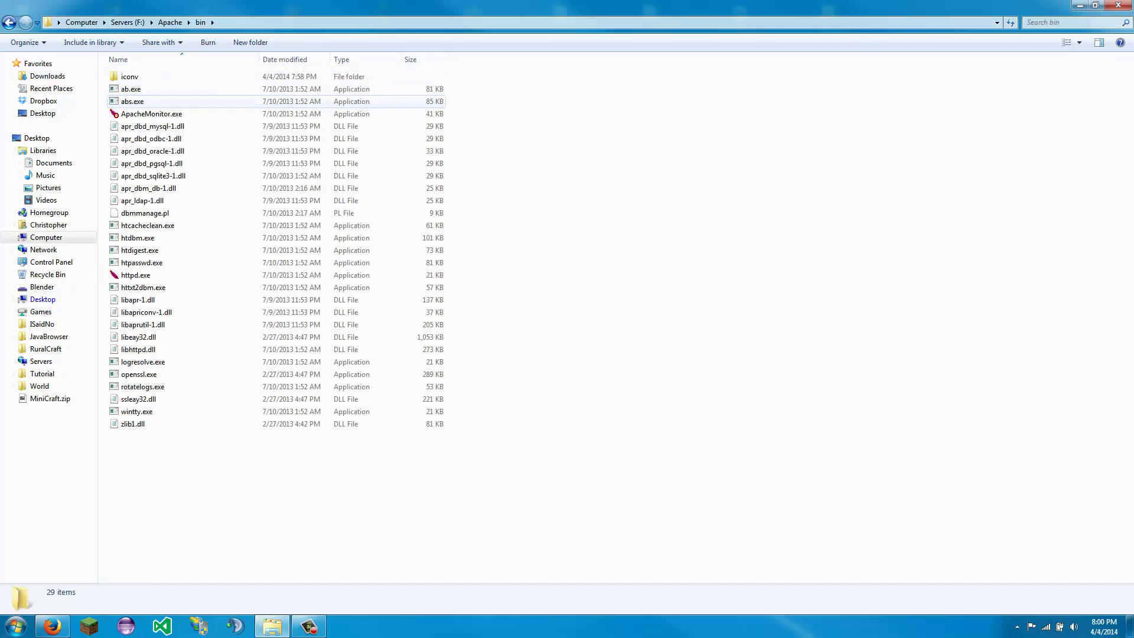
double_click(152, 114)
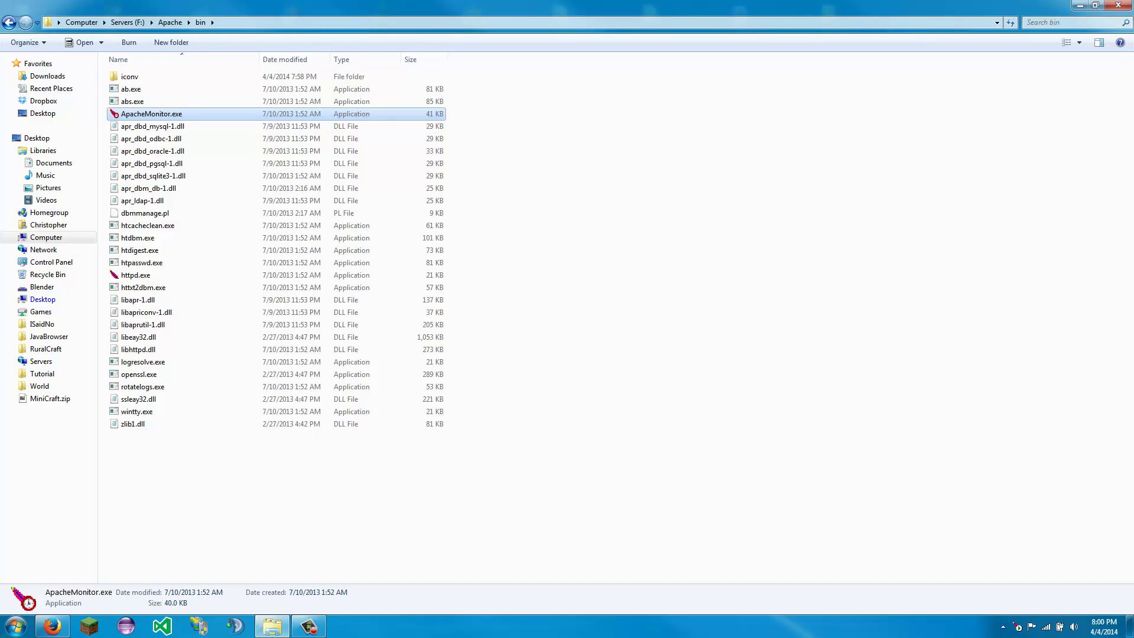
key("super")
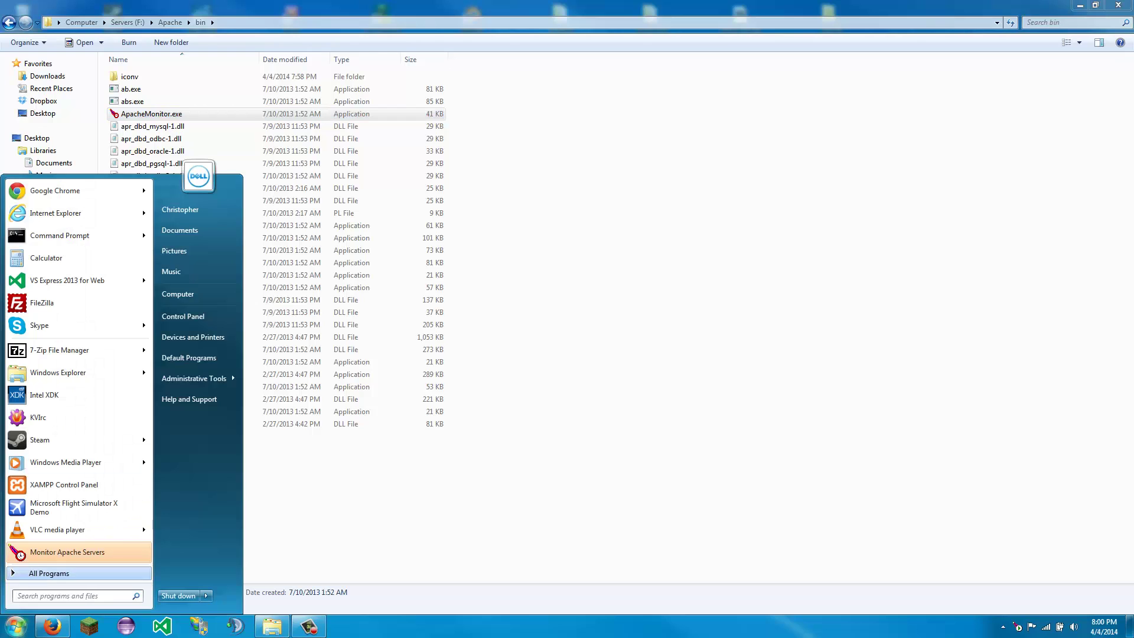
left_click(531, 237)
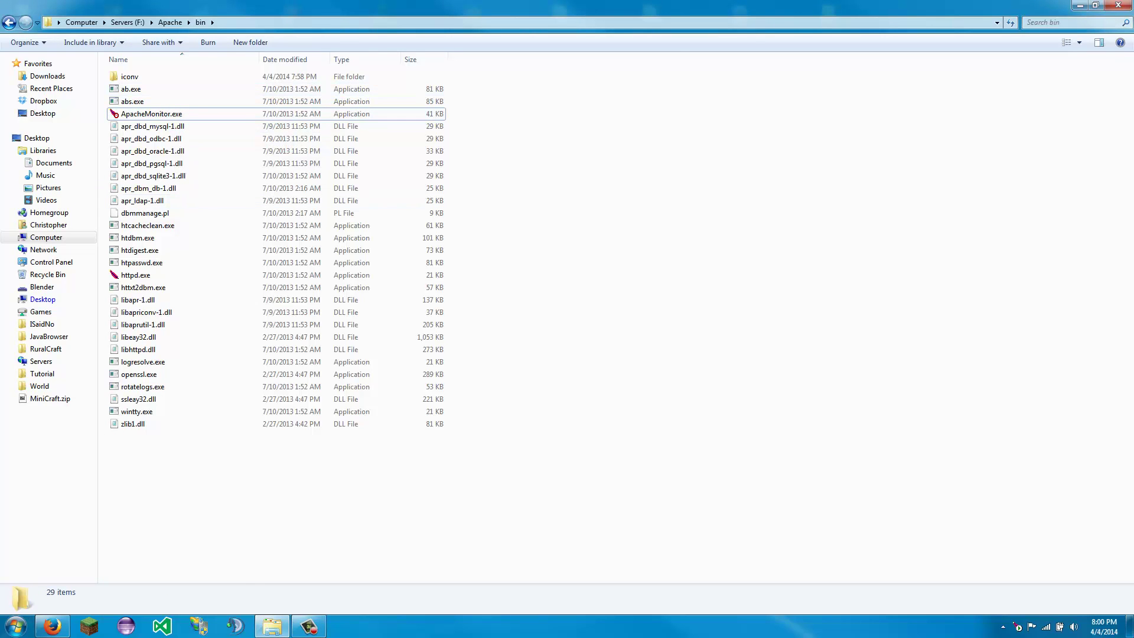
- Stop the Apache2.2 service in the Apache Service Monitor
right_click(1017, 627)
left_click(1063, 587)
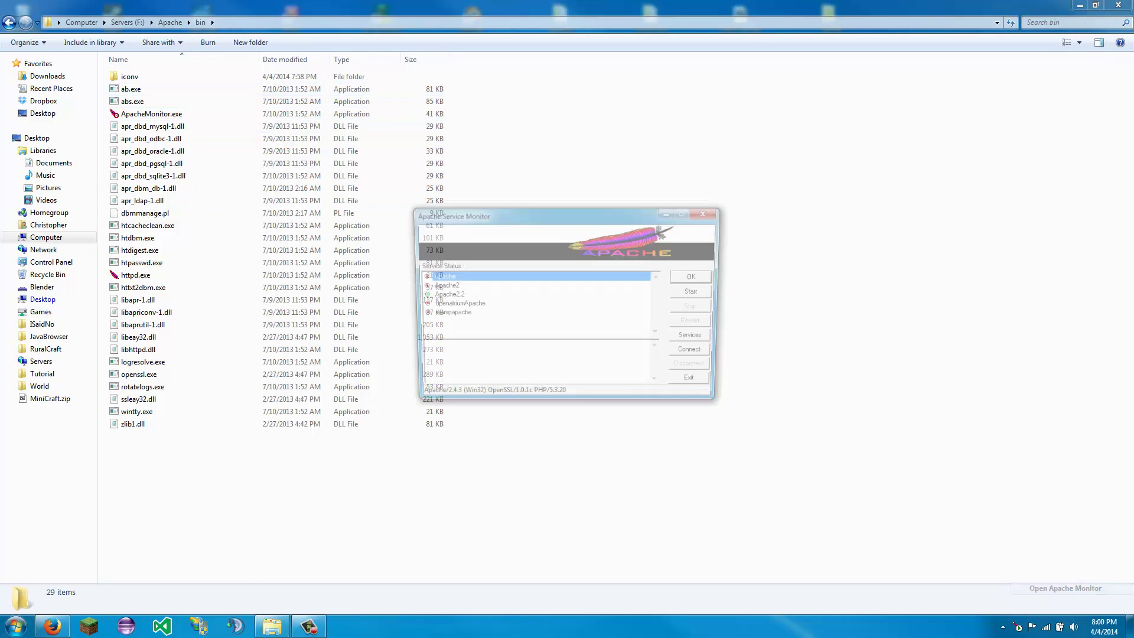
left_click(443, 295)
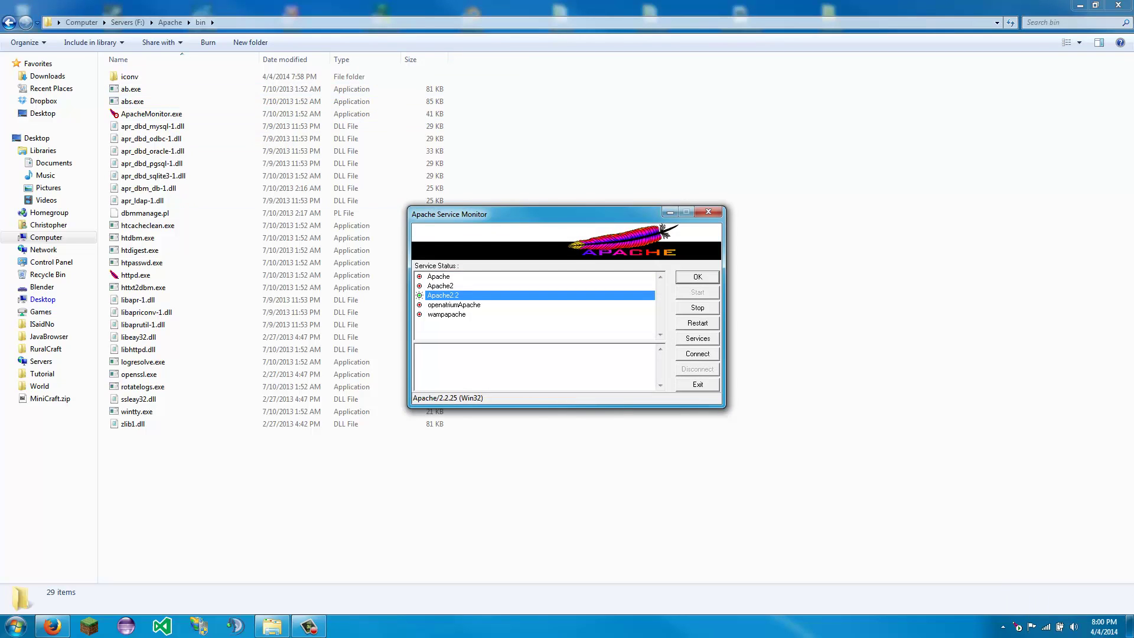
left_click(698, 307)
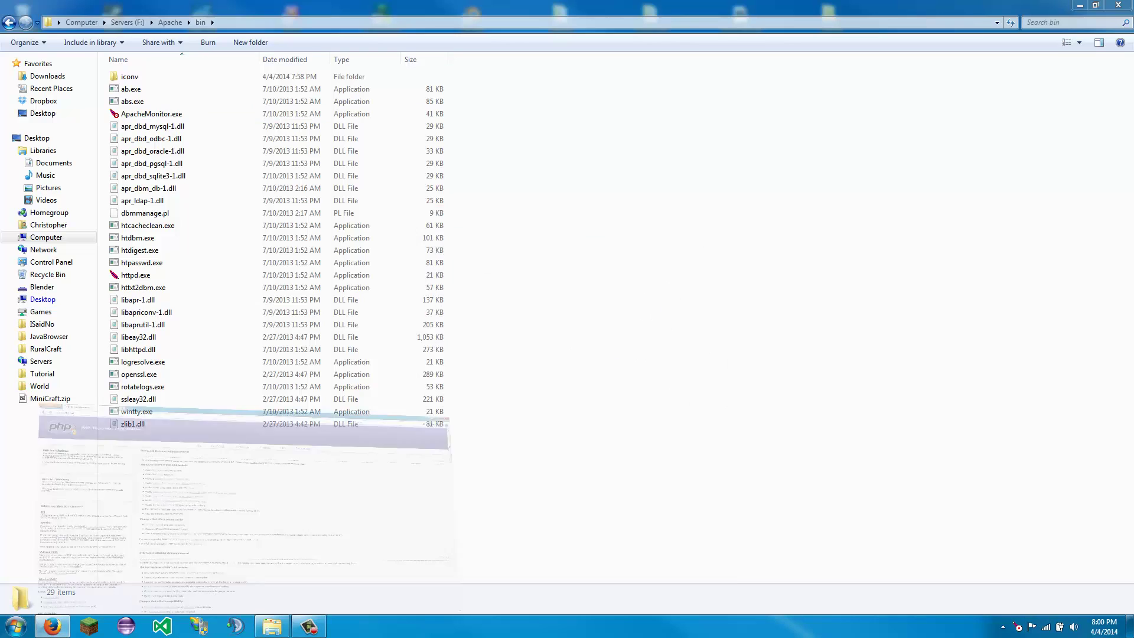
- Download the PHP 5.3.28 VC9 x86 Thread Safe installer, php-5.3.28-Win32-VC9-x86.msi, from the PHP for Windows downloads page
left_click(53, 627)
left_click(469, 115)
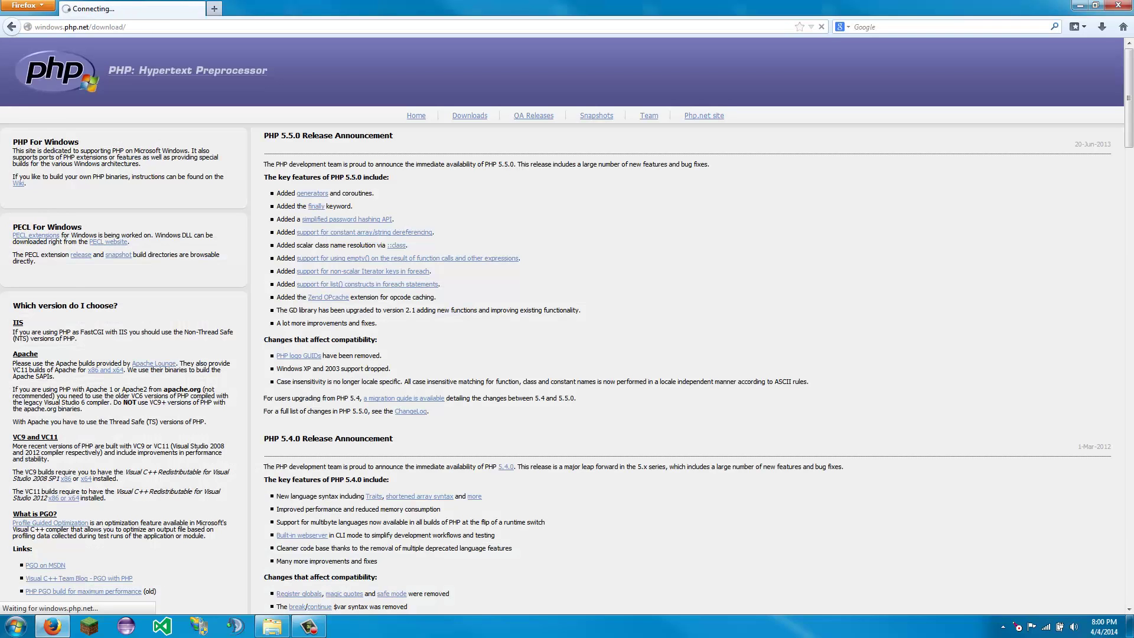
scroll(567, 326, "down", 5)
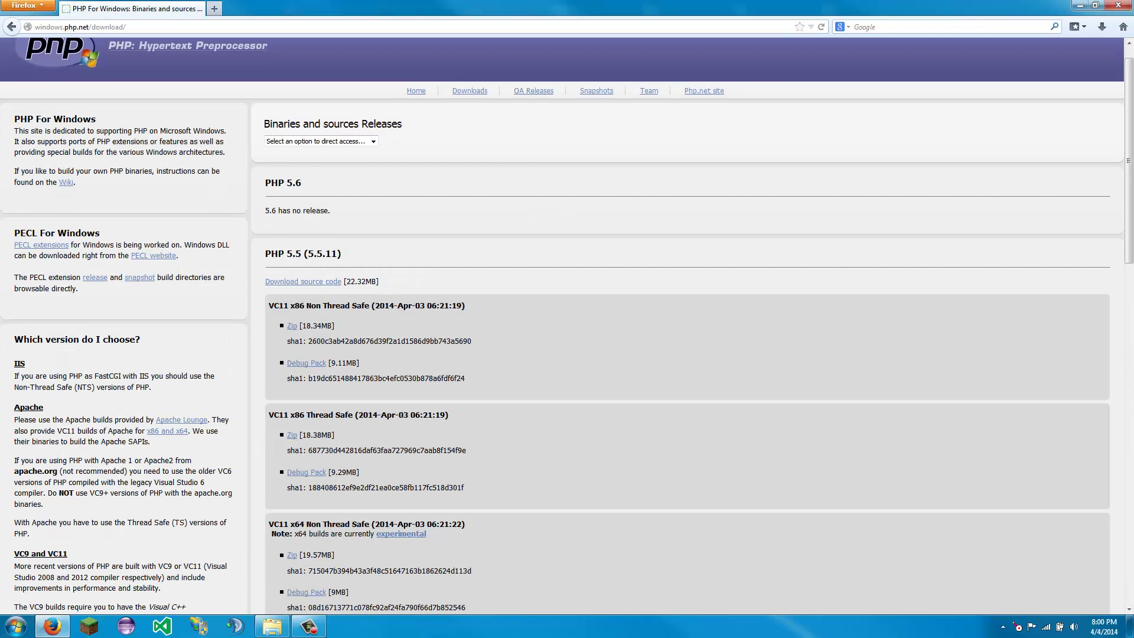
scroll(568, 326, "down", 7)
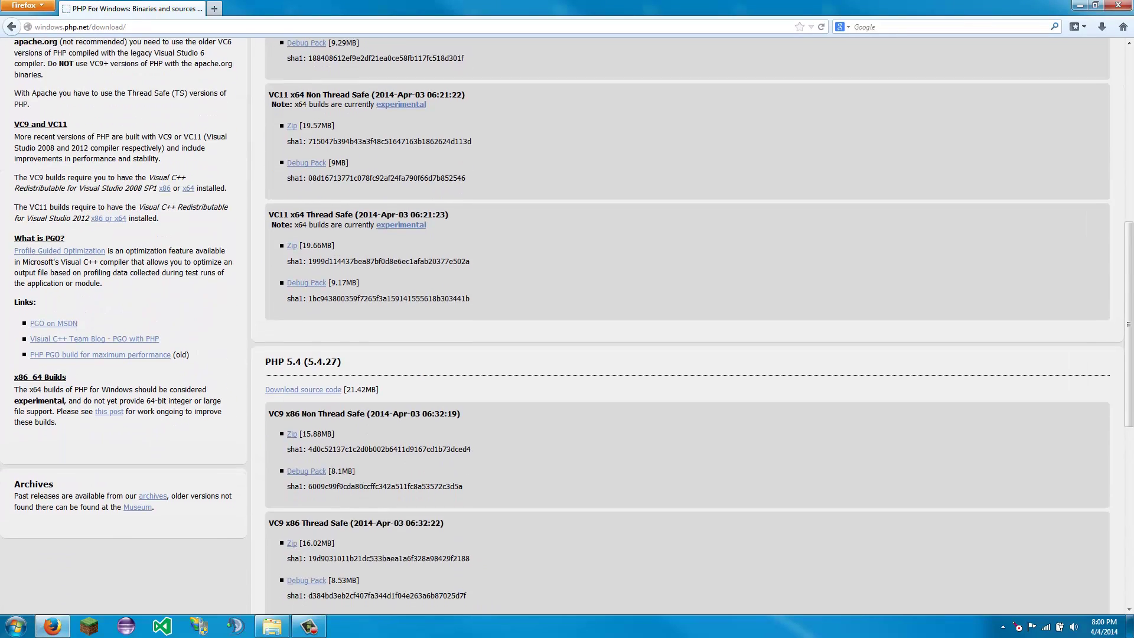
scroll(567, 326, "down", 3)
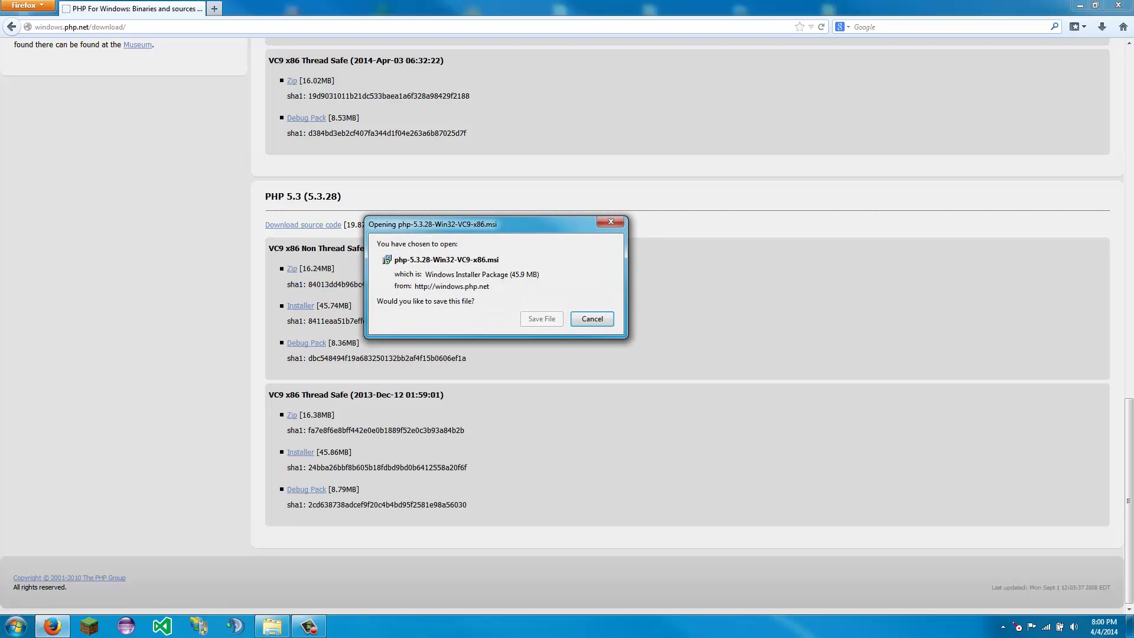
left_click(541, 318)
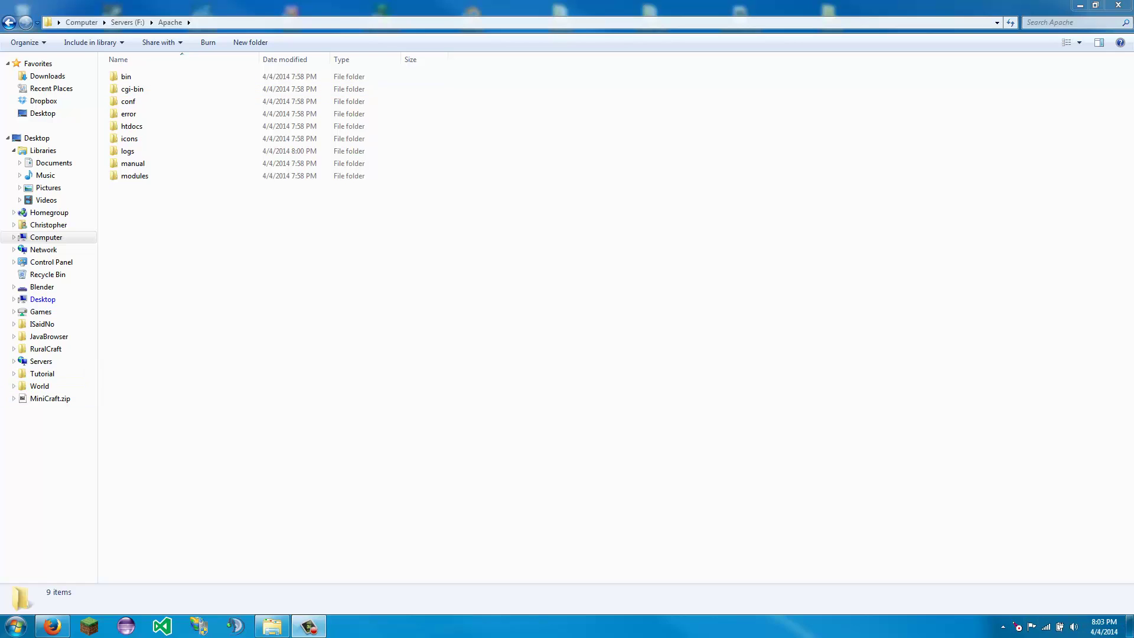
- Create a folder named php inside F:\Apache and open it
left_click_drag(290, 6, 490, 2)
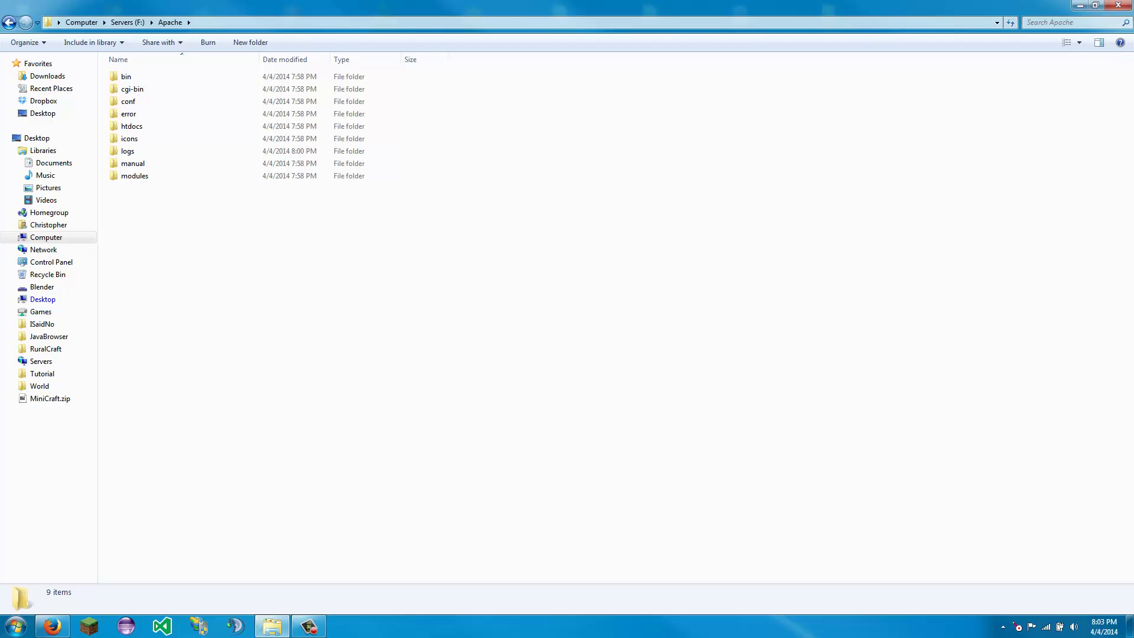
right_click(241, 271)
mouse_move(295, 412)
left_click(414, 417)
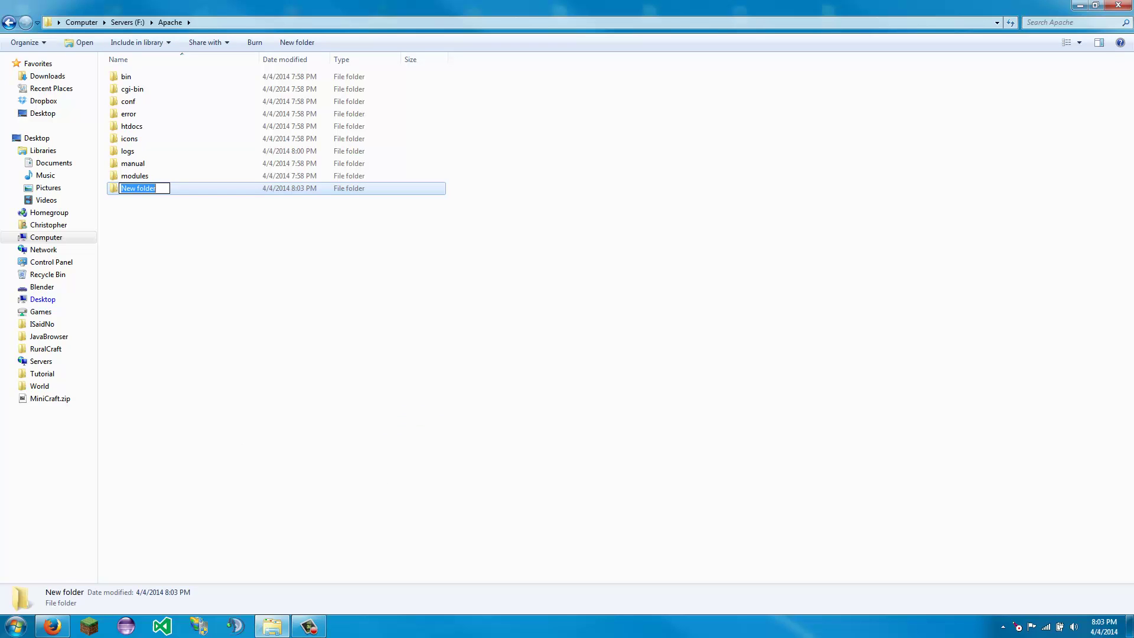
type("php")
key("Return")
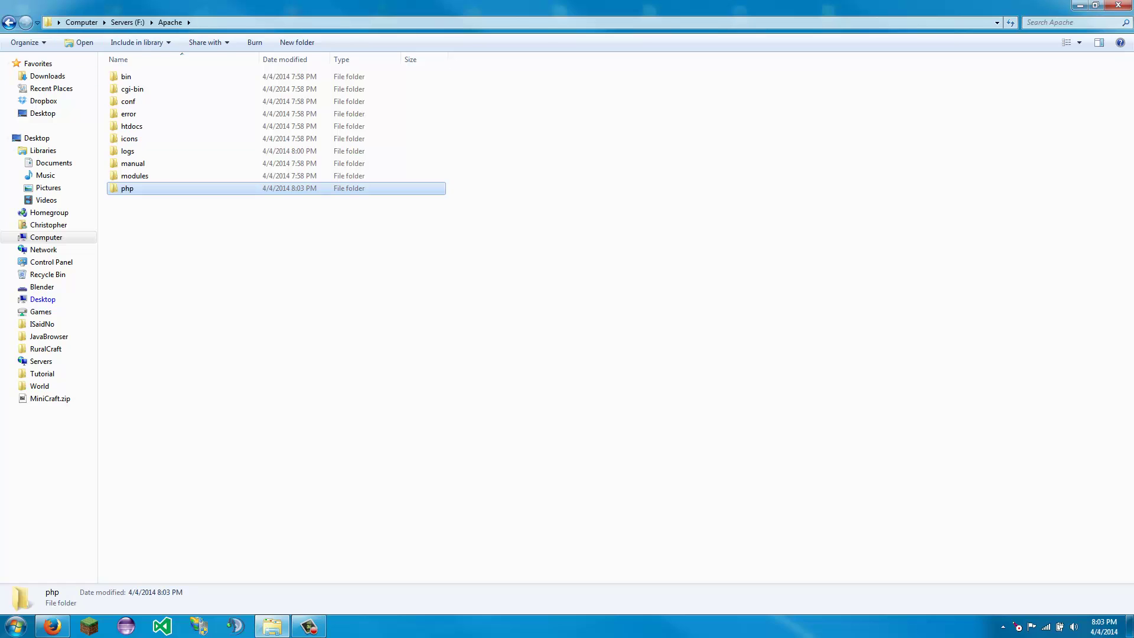
key("Return")
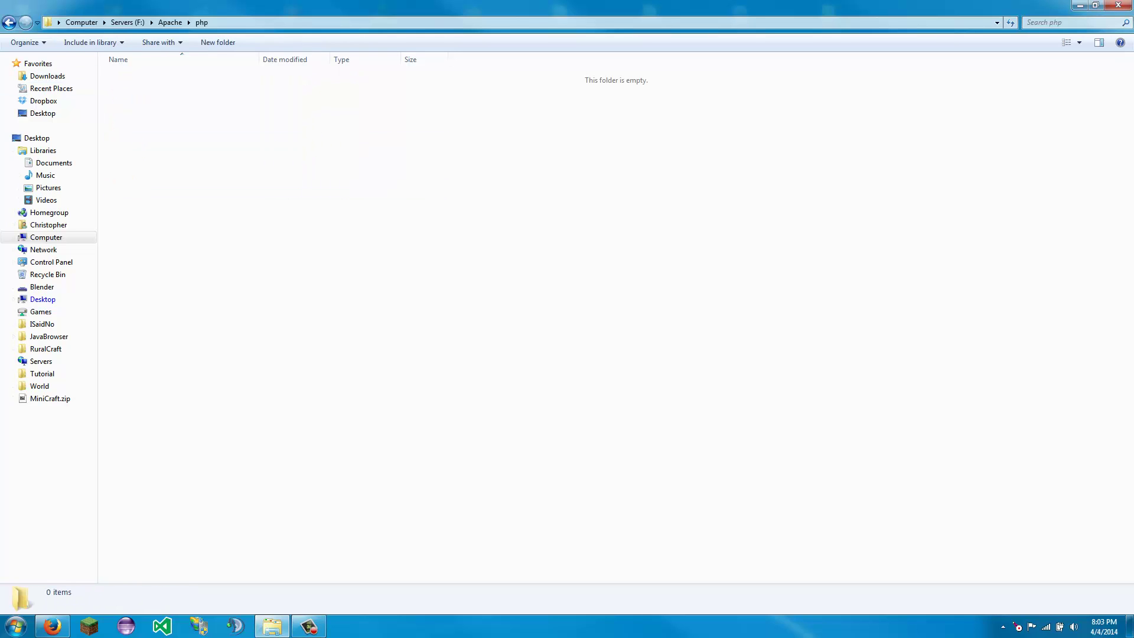
- Run the php-5.3.28-Win32-VC9-x86.msi installer from the desktop and remove the existing PHP 5.3.28 installation
left_click(1080, 5)
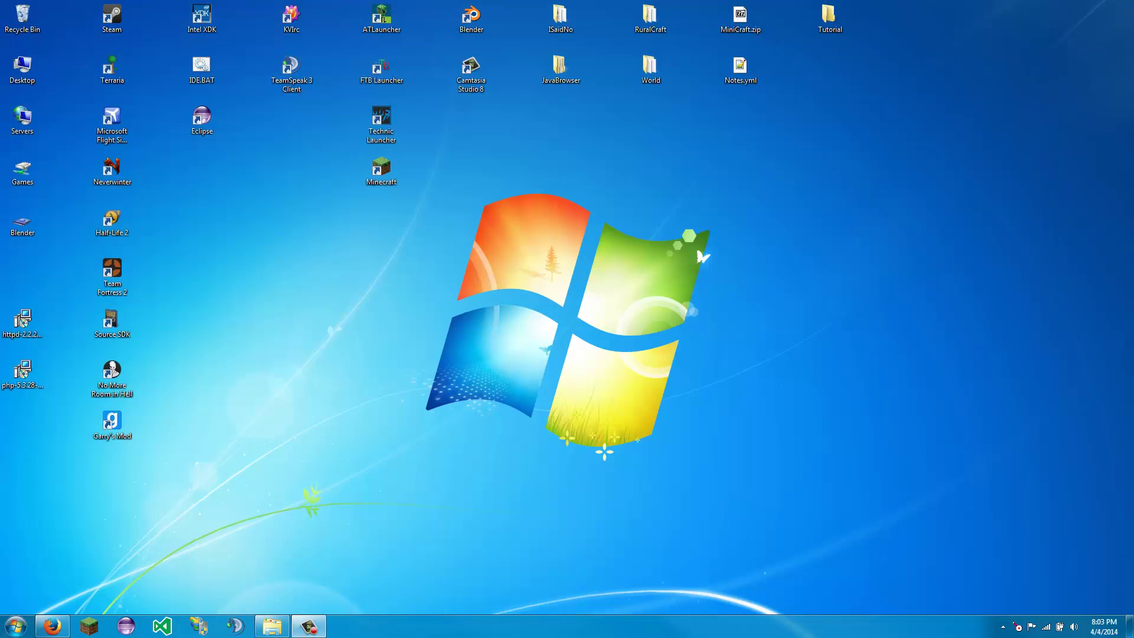
left_click(22, 375)
double_click(22, 375)
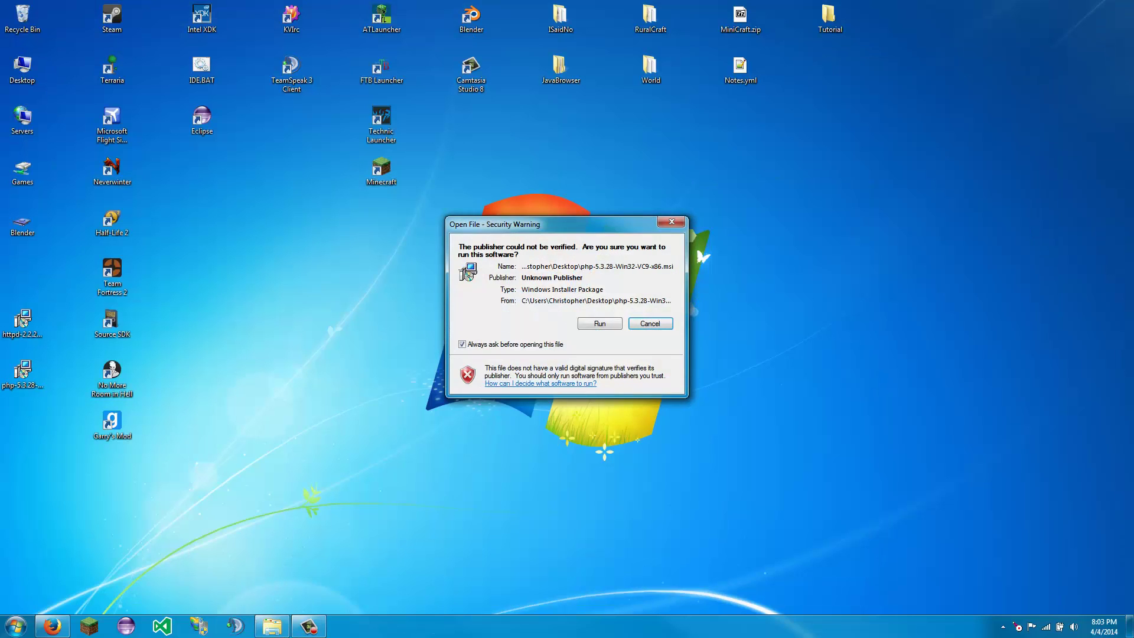
key("alt+r")
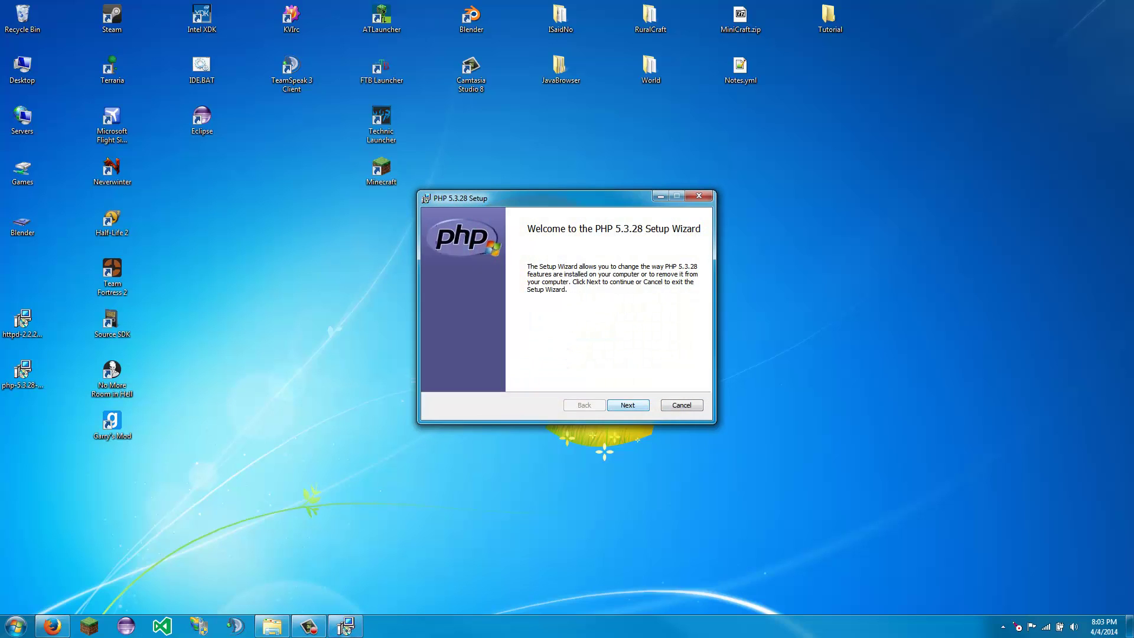
key("Return")
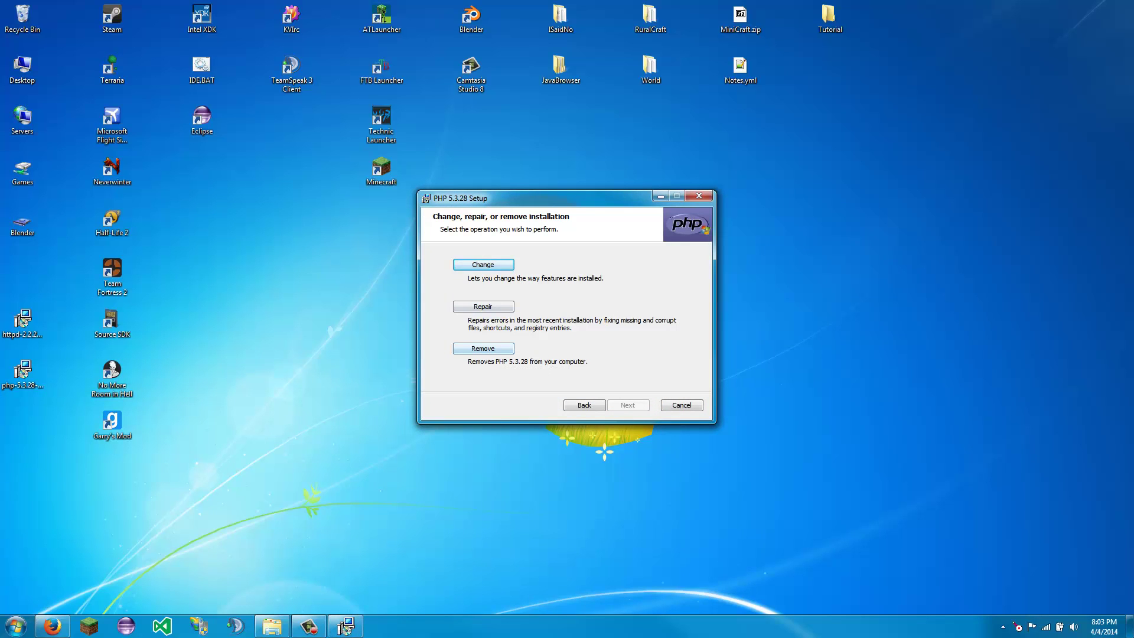
left_click(482, 348)
left_click(627, 405)
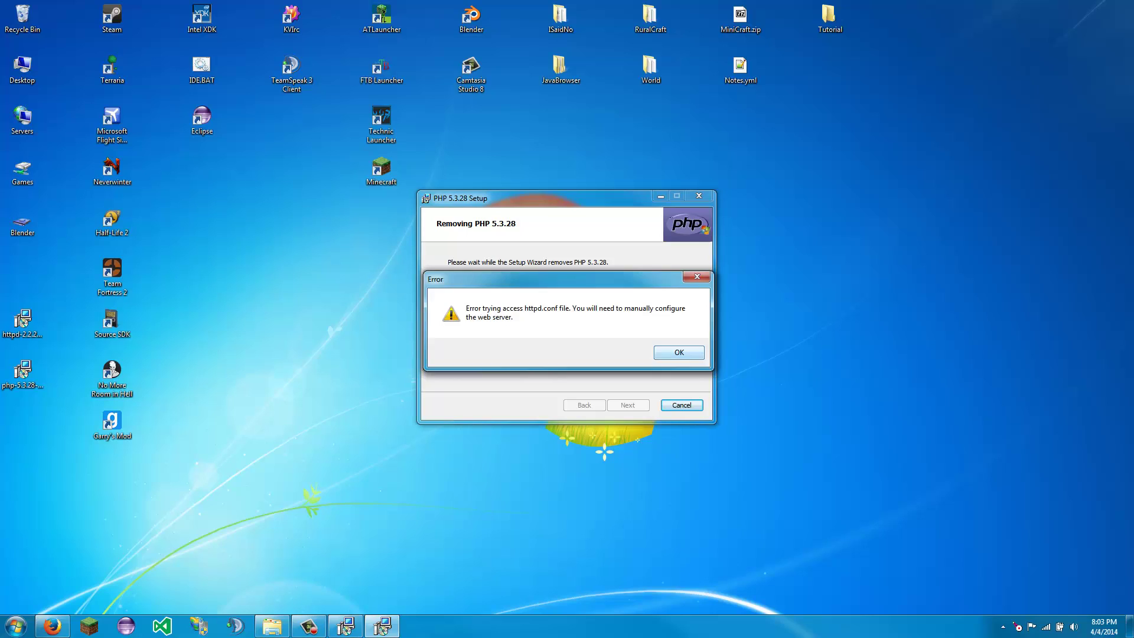
key("Return")
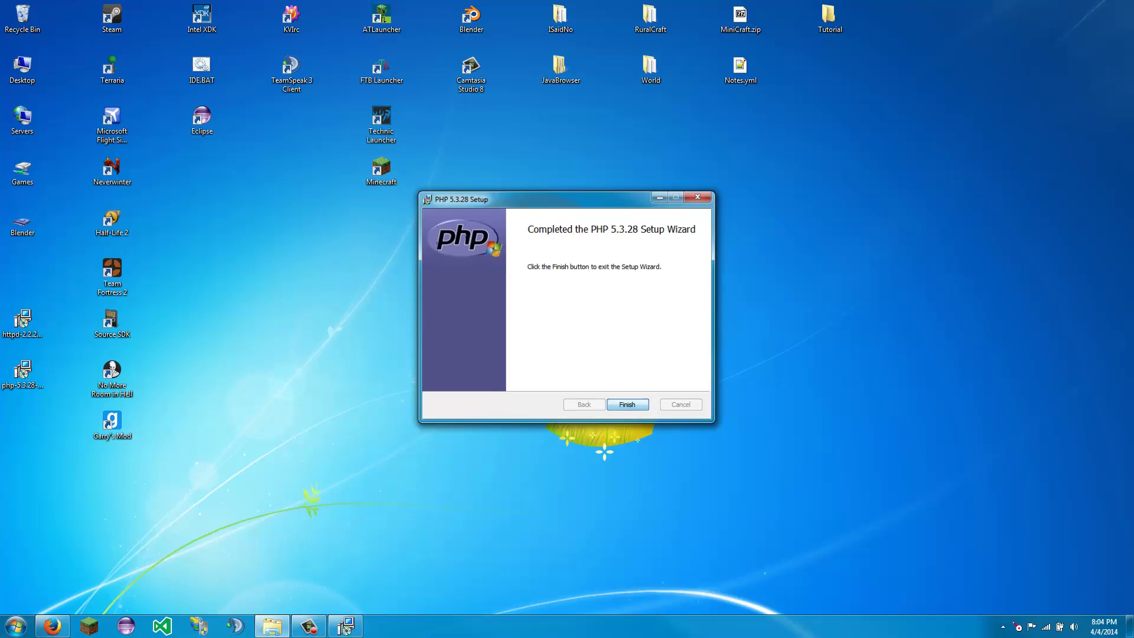
key("Return")
- Run the PHP 5.3.28 installer from the desktop again and accept the license agreement
double_click(22, 373)
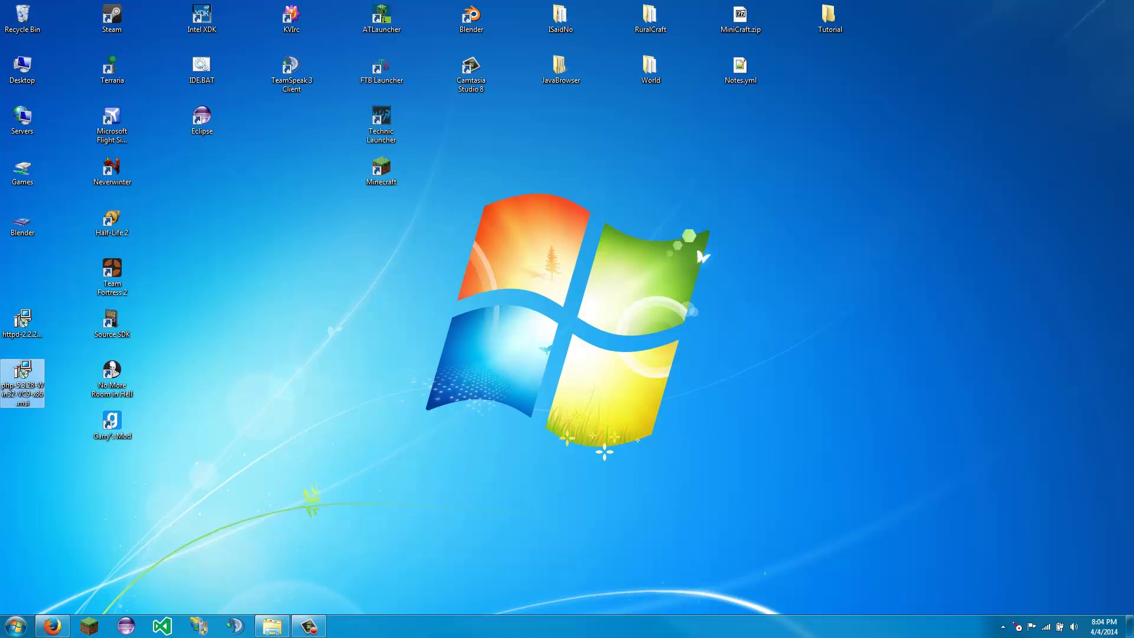
left_click(599, 323)
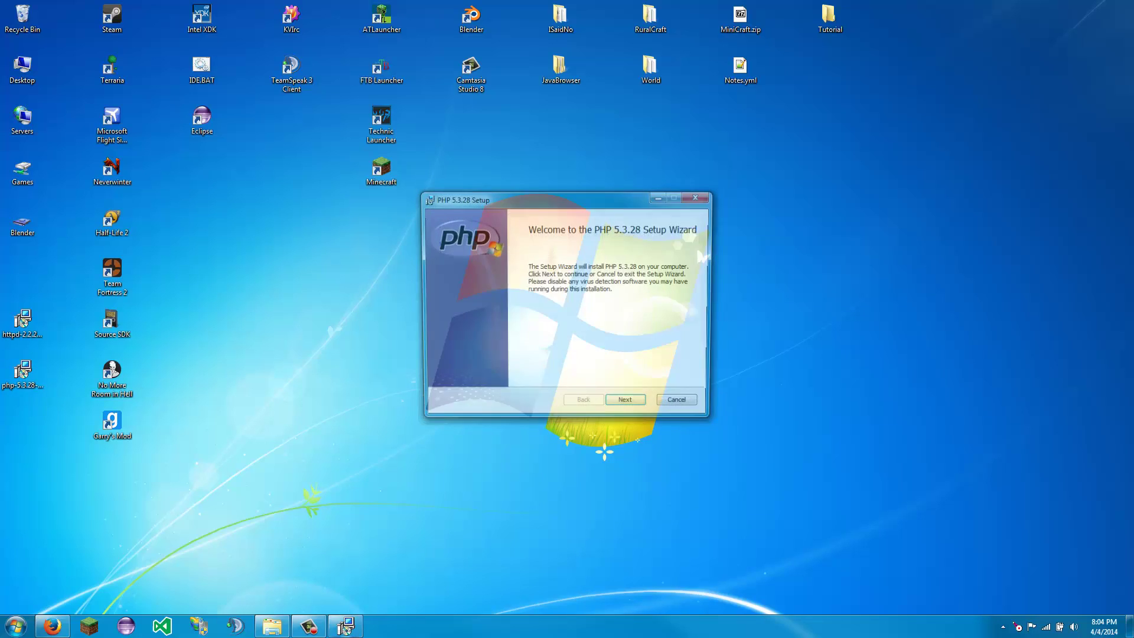
key("Return")
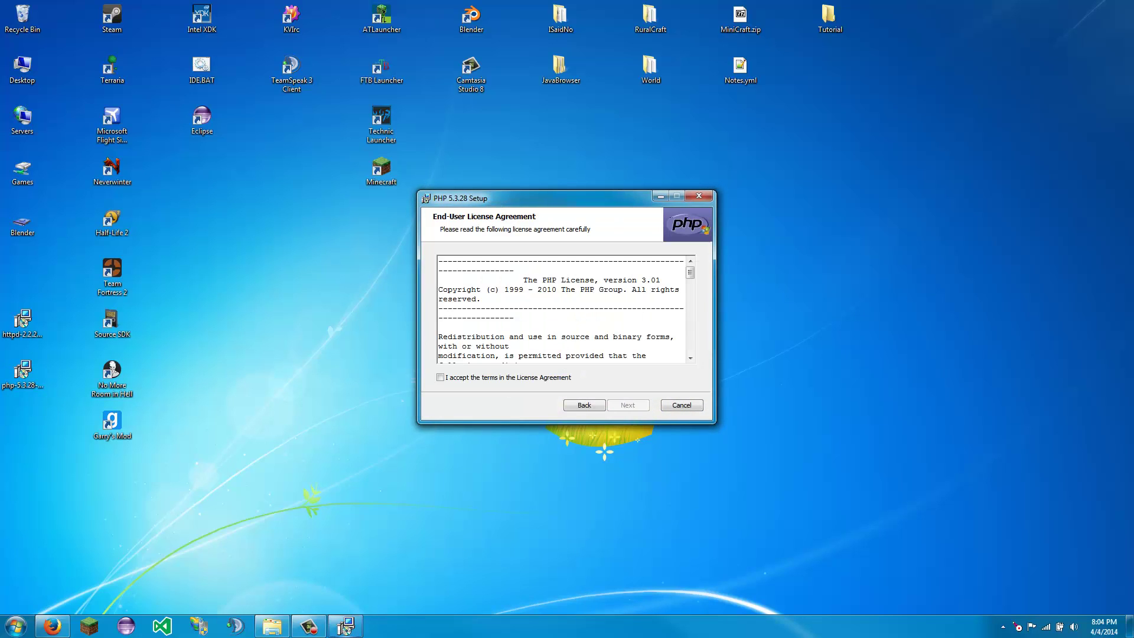
key("alt+a")
scroll(561, 309, "down", 9)
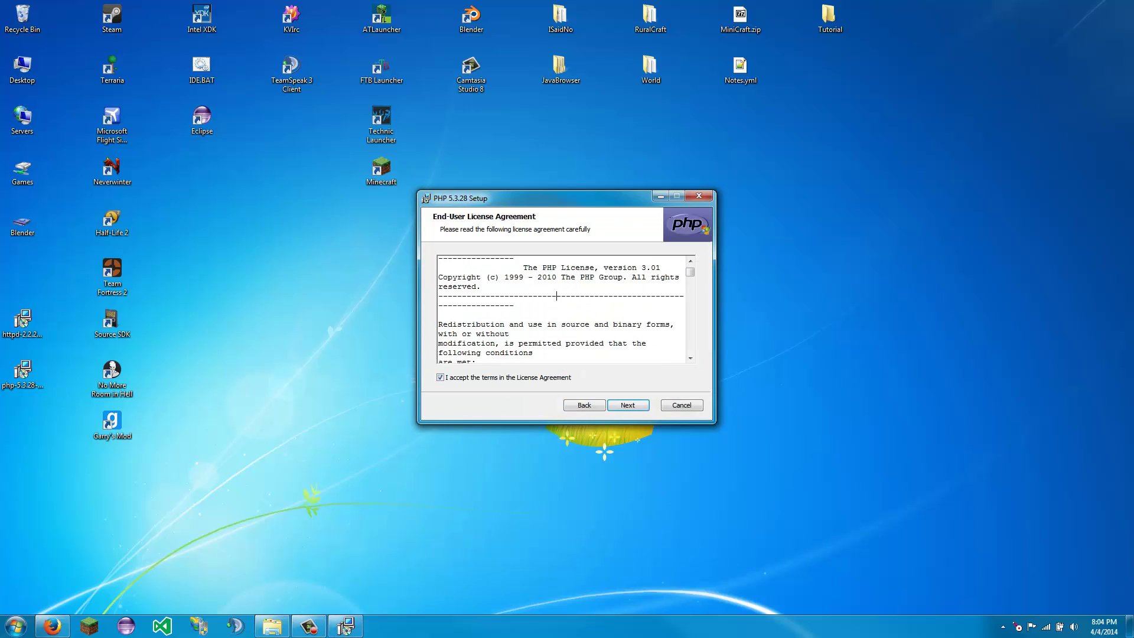
key("Return")
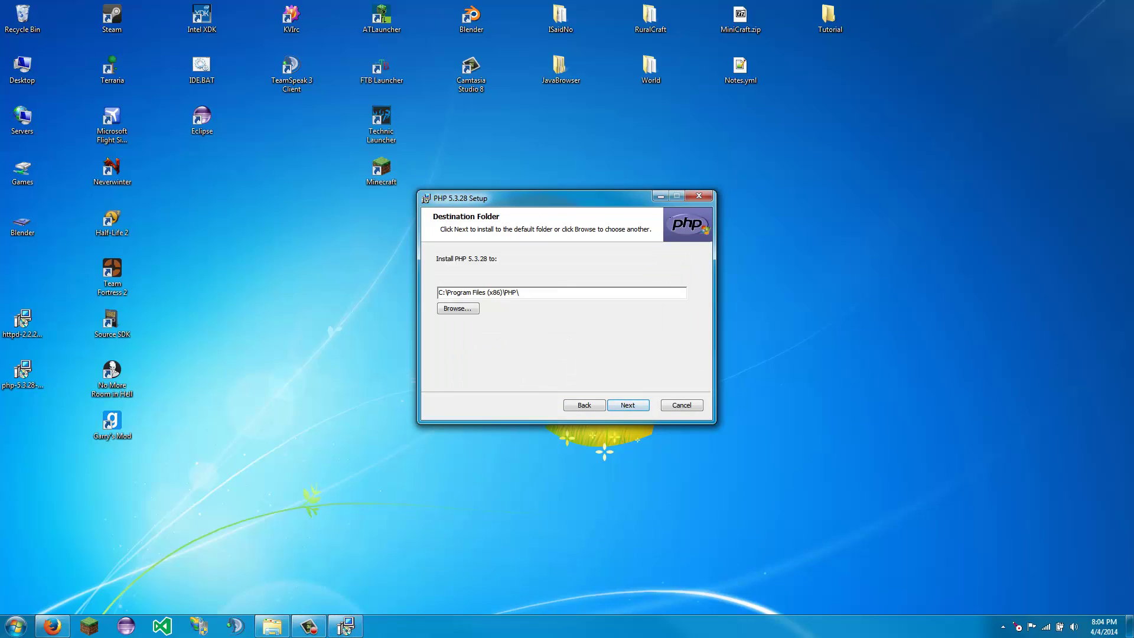
- Set the PHP destination folder to F:\Apache\php\ by browsing to it on the Servers (F:) drive
left_click(458, 308)
left_click(562, 258)
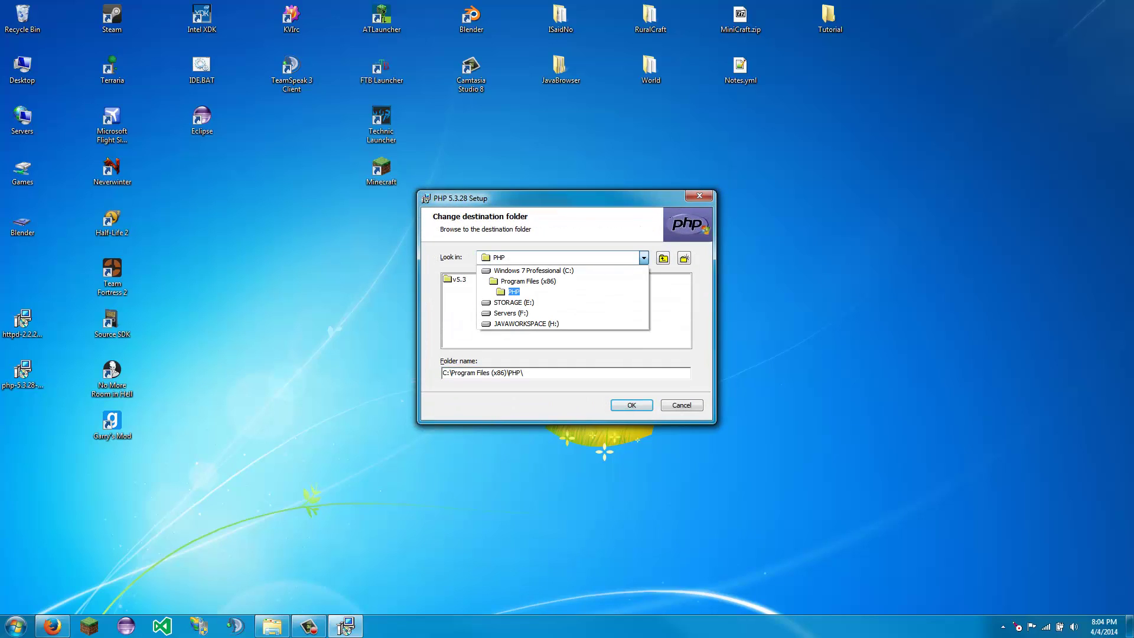
key("Up")
key("Up")
key("Down")
key("Down")
key("Down")
key("Down")
key("Return")
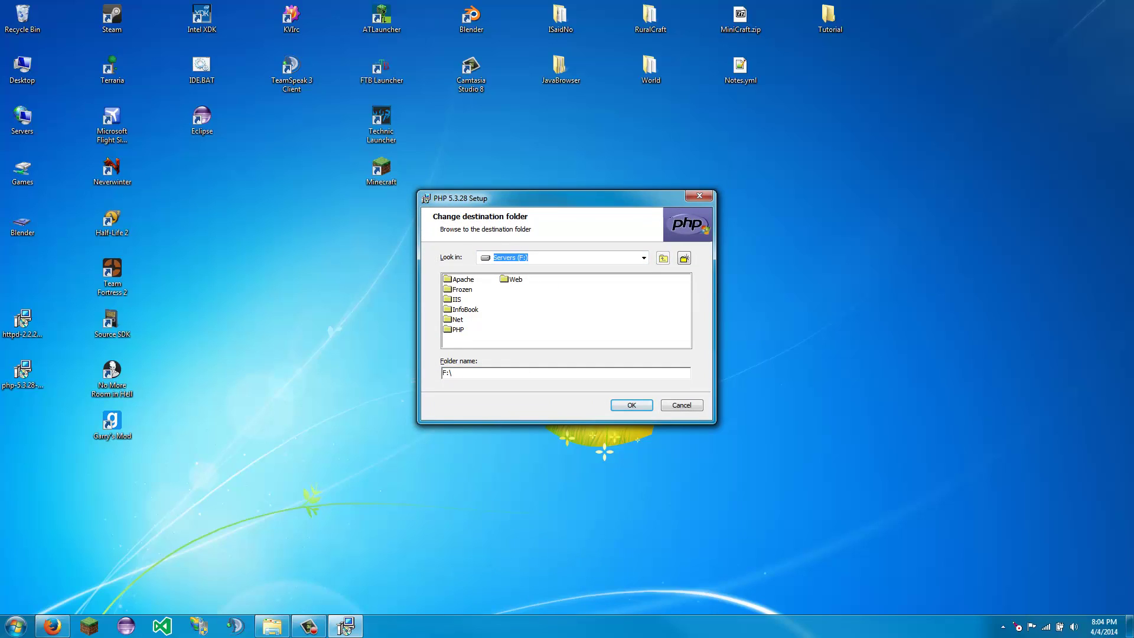
double_click(462, 279)
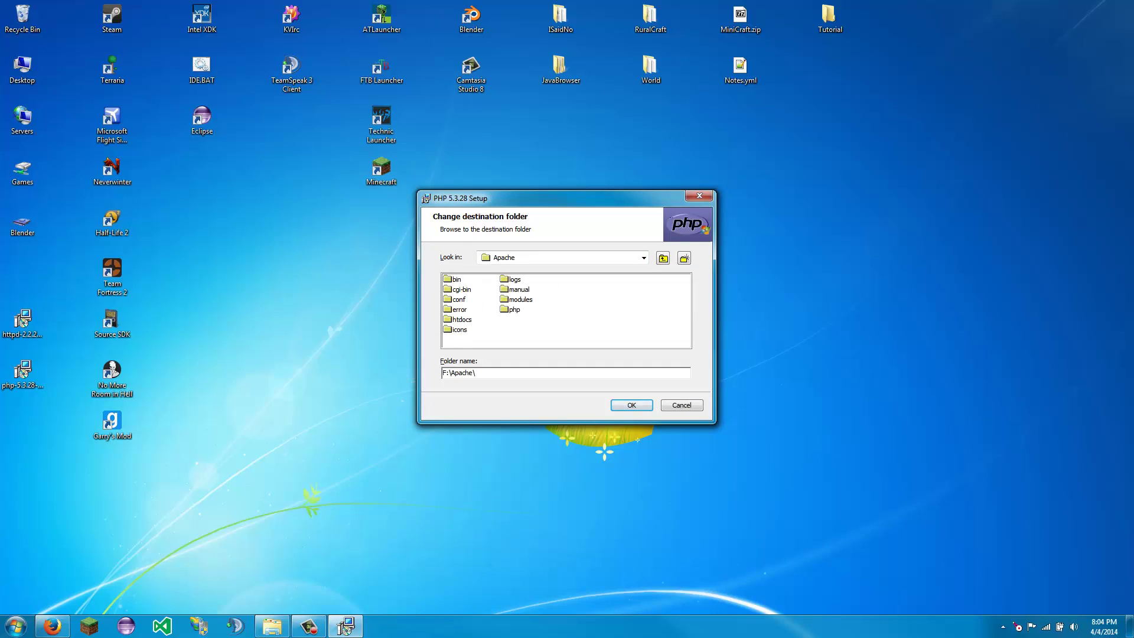
double_click(510, 309)
key("Return")
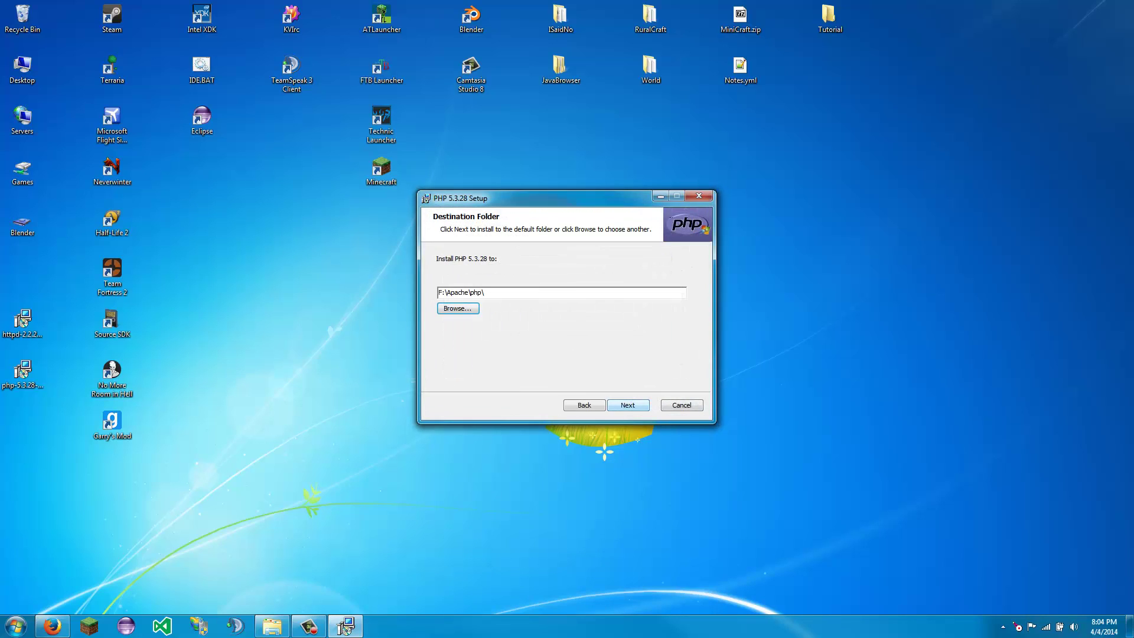
key("Return")
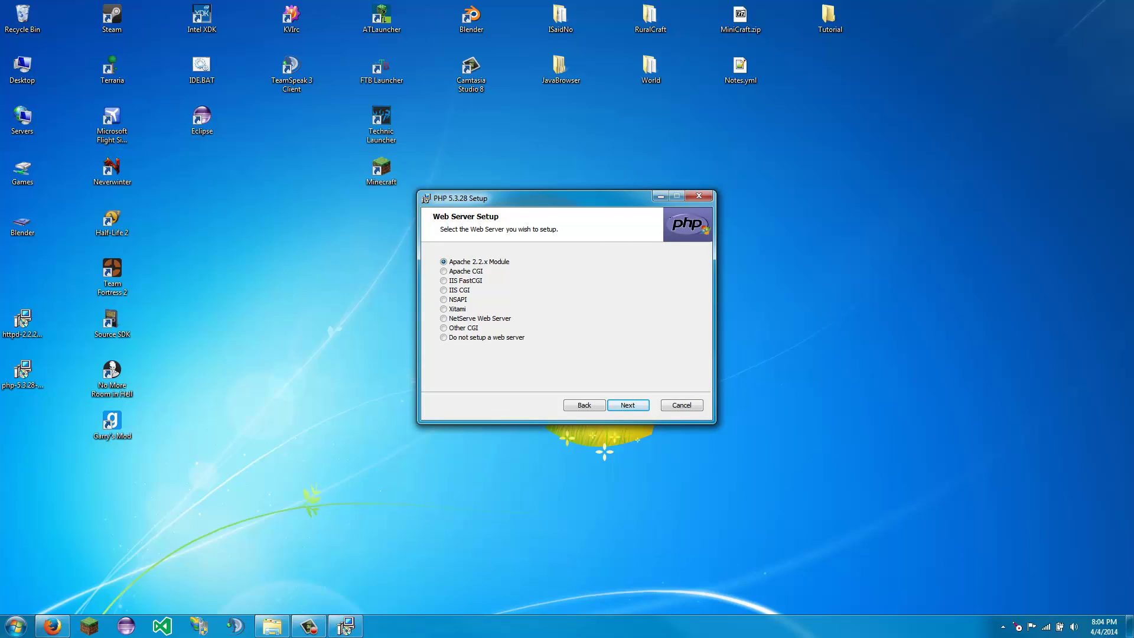
- Choose Apache 2.2.x Module as the web server and set the Apache configuration directory to F:\Apache\conf\
key("Return")
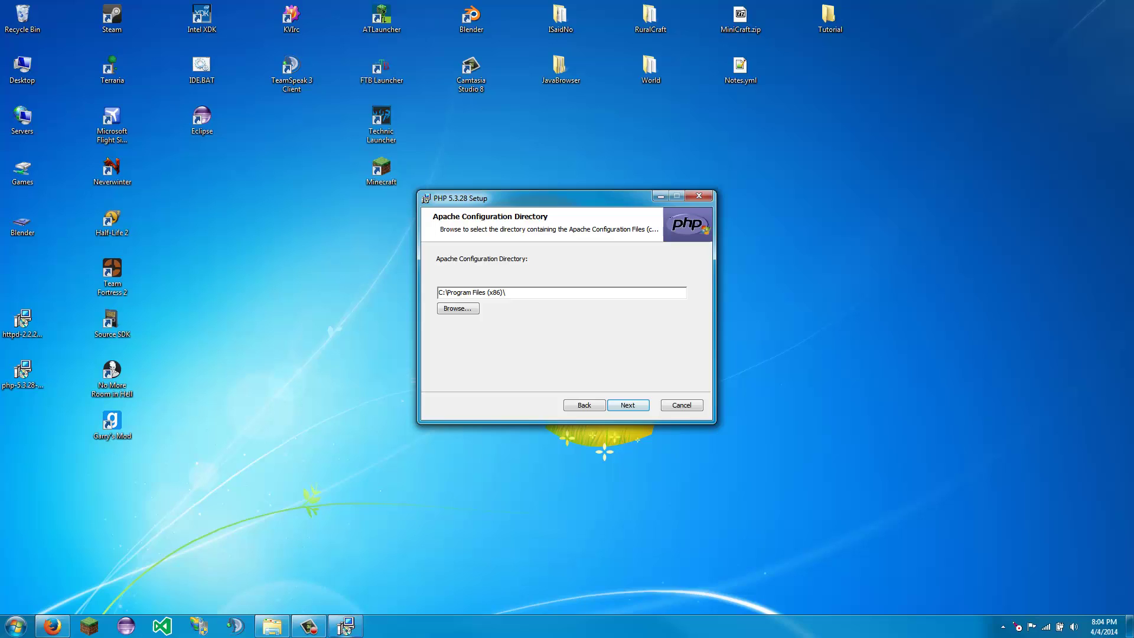
key("alt+b")
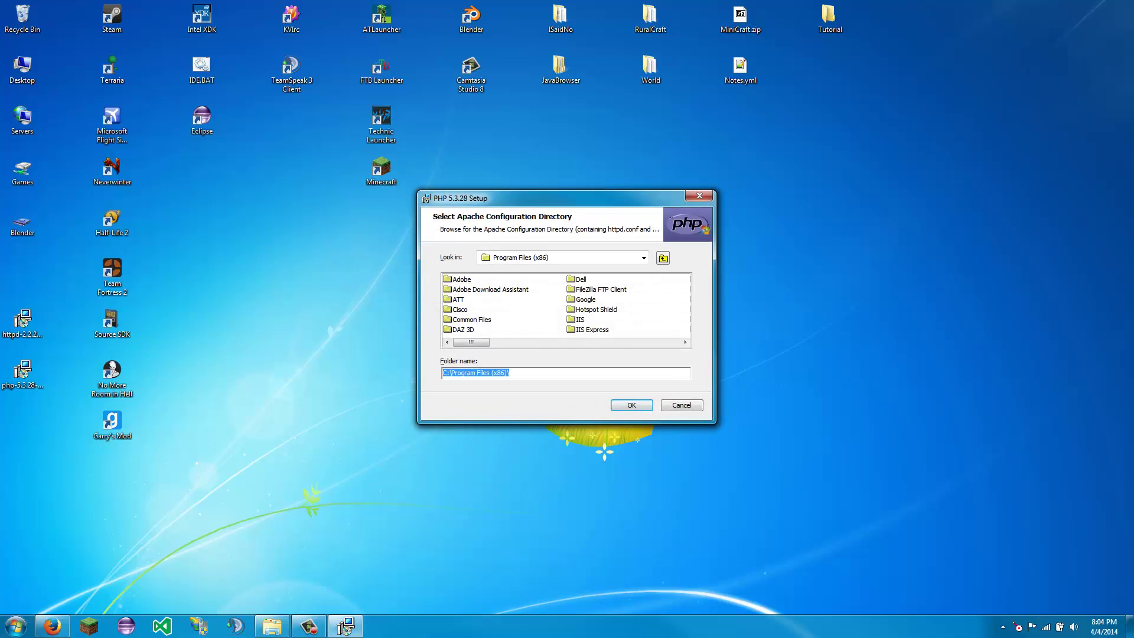
left_click(643, 258)
left_click(512, 302)
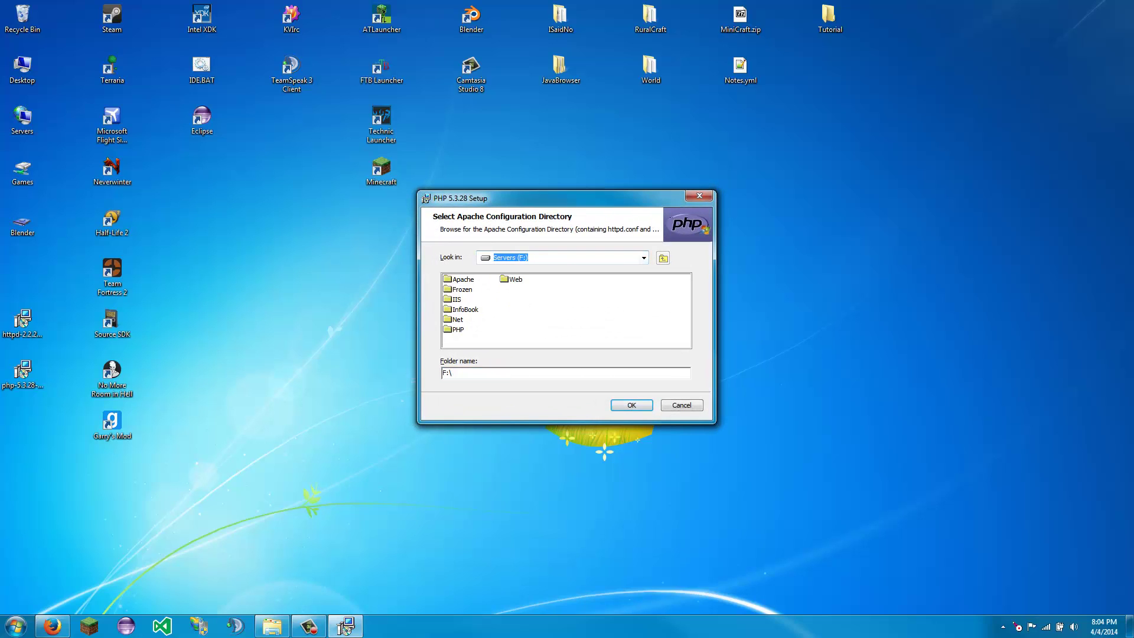
key("Tab")
key("Return")
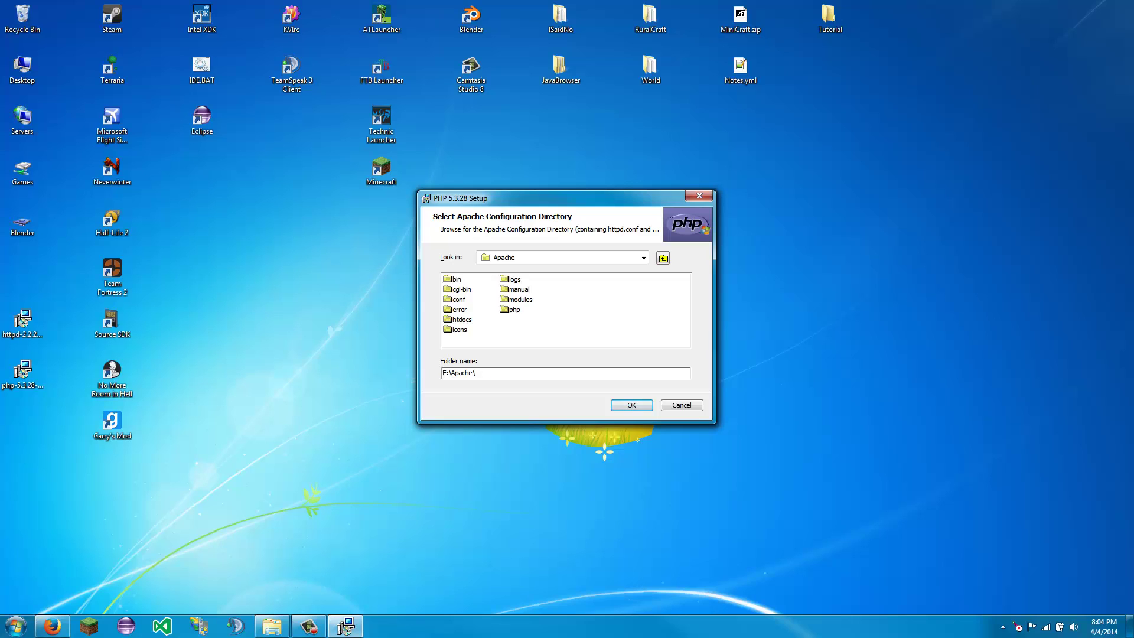
double_click(458, 299)
left_click(631, 405)
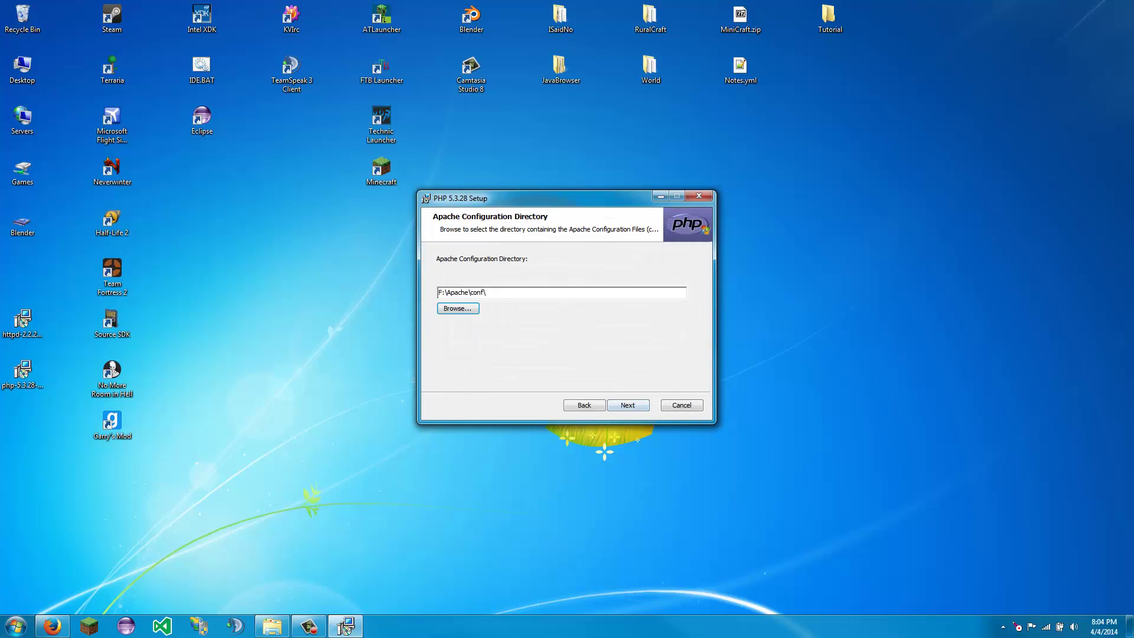
left_click(627, 405)
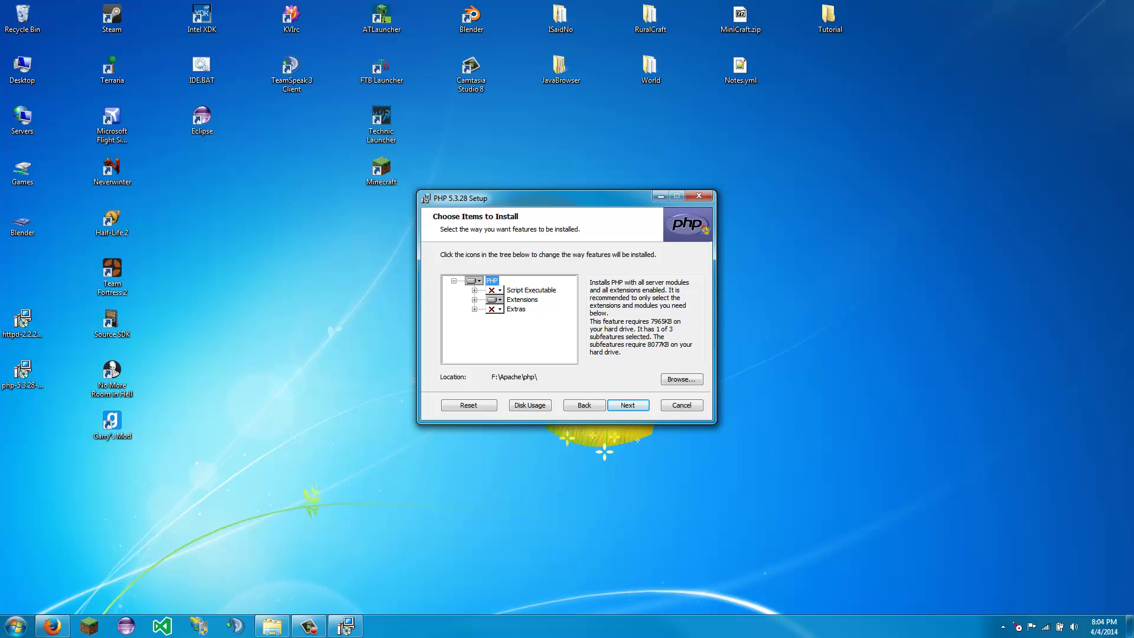
- Set the SQLite extension so that the entire feature is installed on the local hard drive
left_click(474, 300)
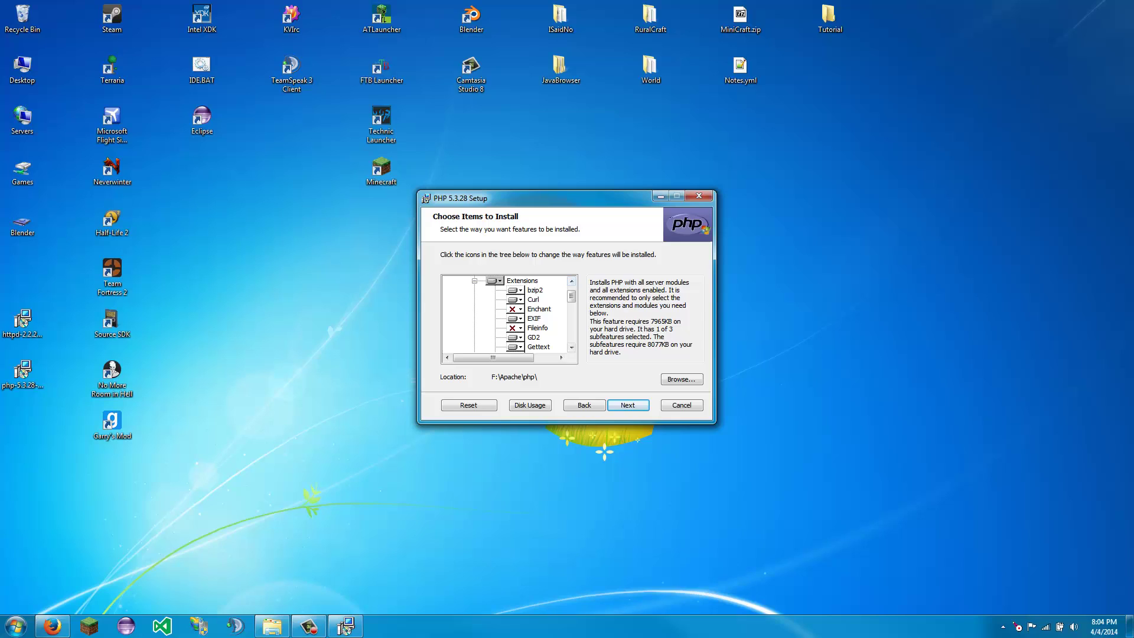
scroll(509, 314, "down", 2)
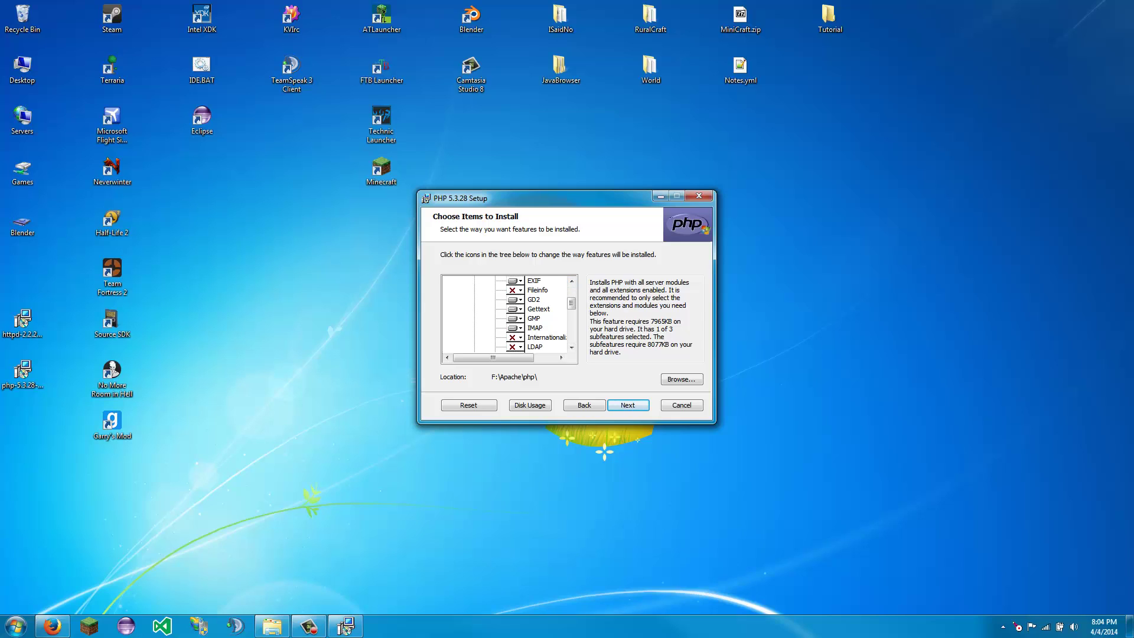
scroll(508, 313, "down", 4)
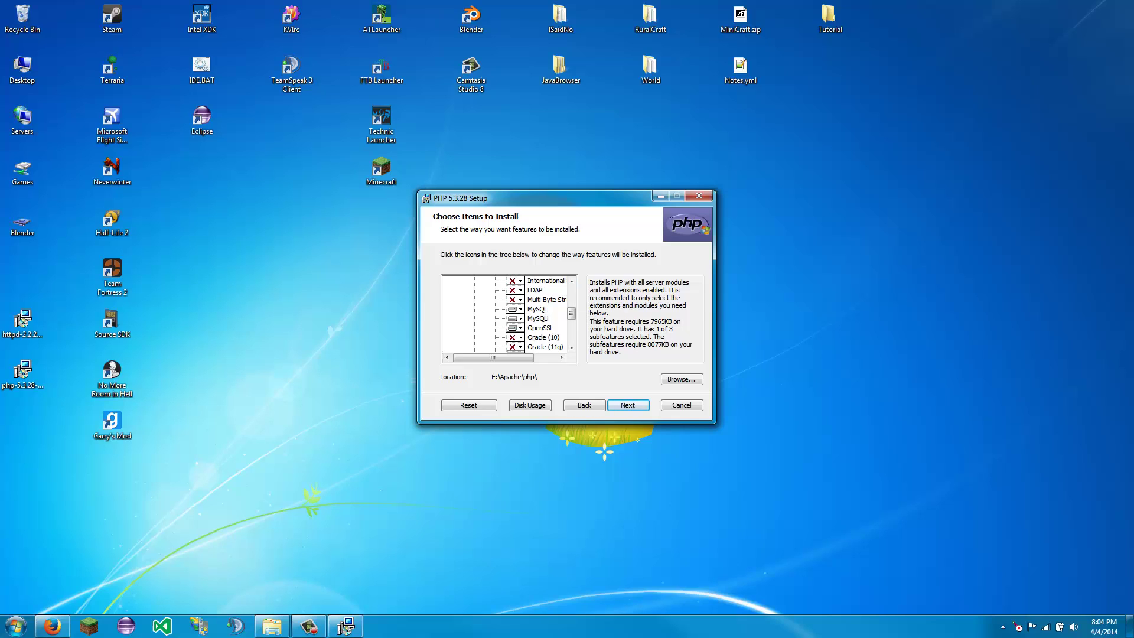
scroll(508, 313, "down", 2)
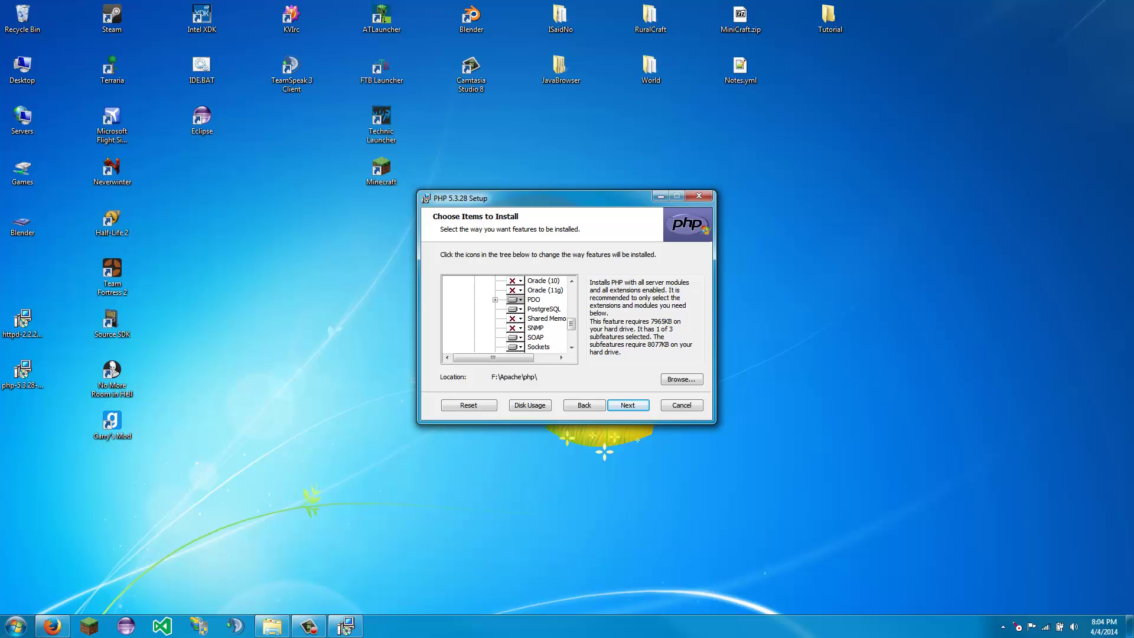
scroll(508, 313, "down", 3)
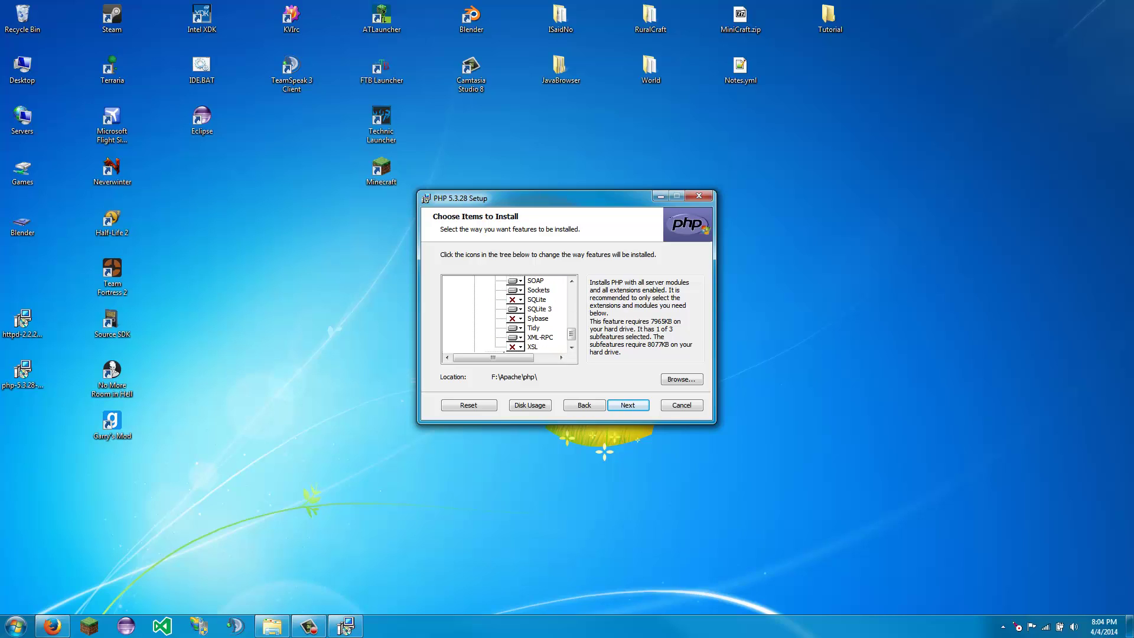
left_click(515, 300)
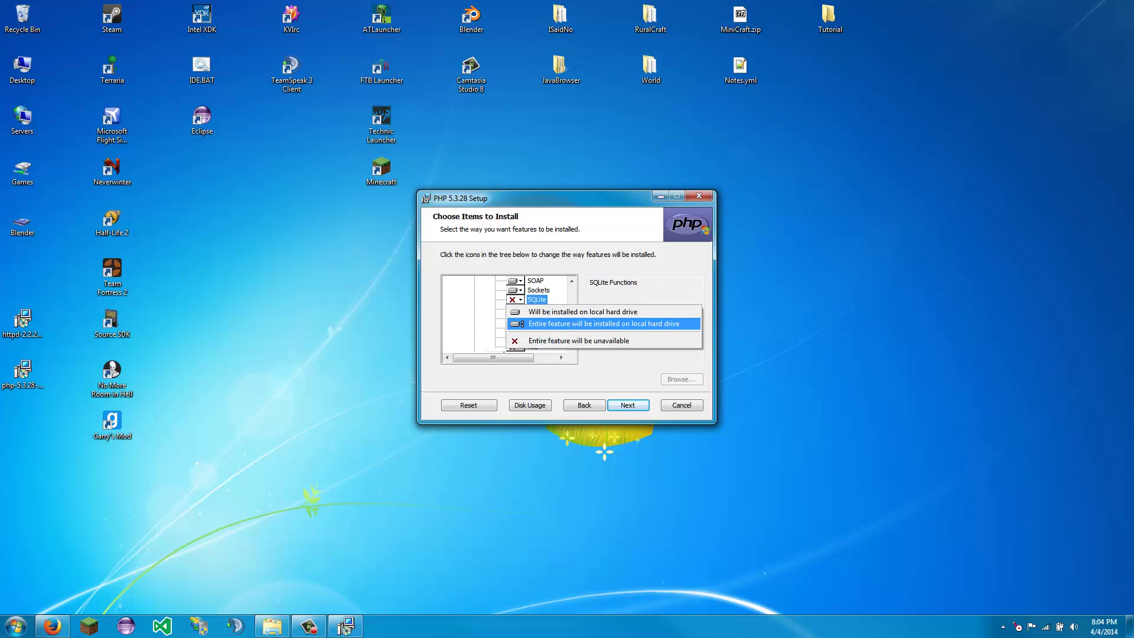
left_click(555, 324)
- Set the Extras feature to install on the local hard drive
left_click(474, 347)
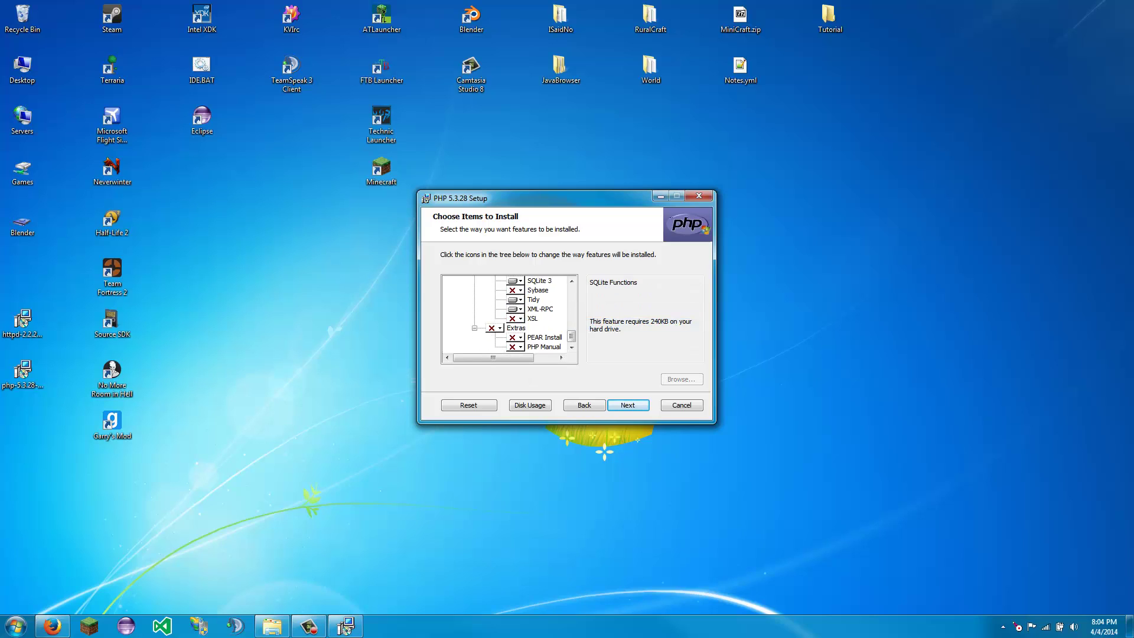
left_click(494, 328)
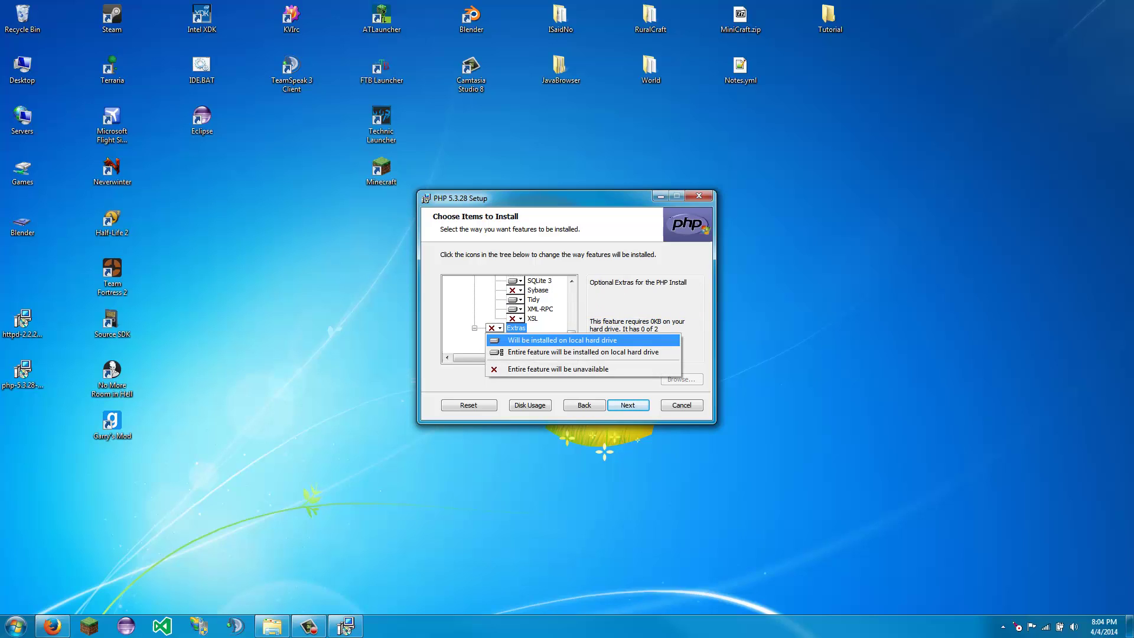
left_click(544, 346)
- Install PHP 5.3.28 with the chosen features and close the finished setup wizard
left_click(628, 405)
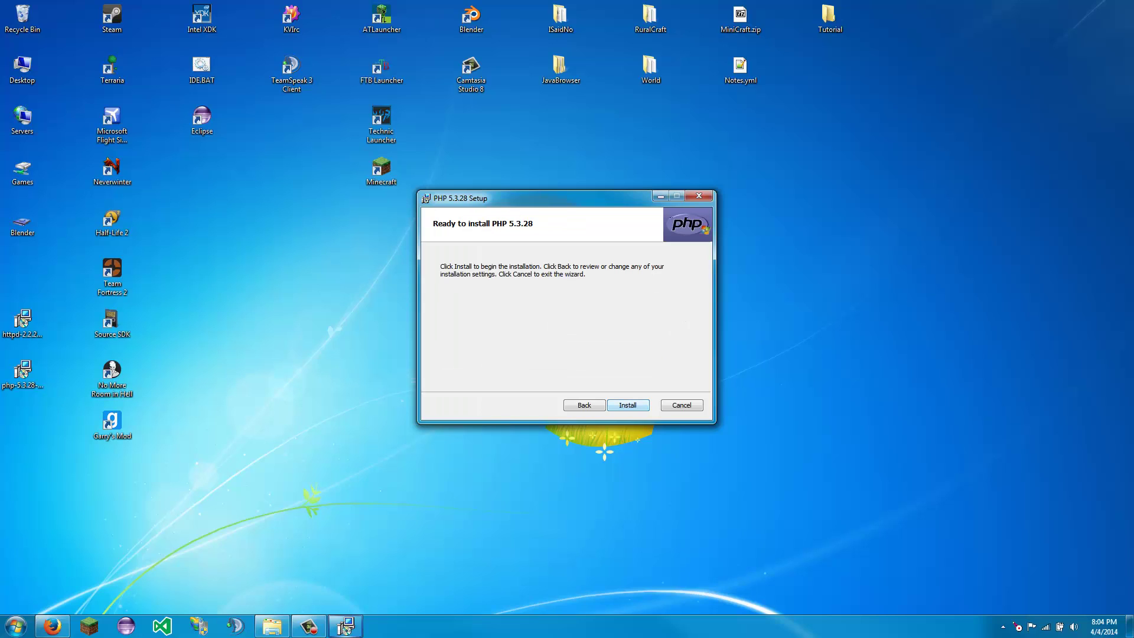
left_click(624, 404)
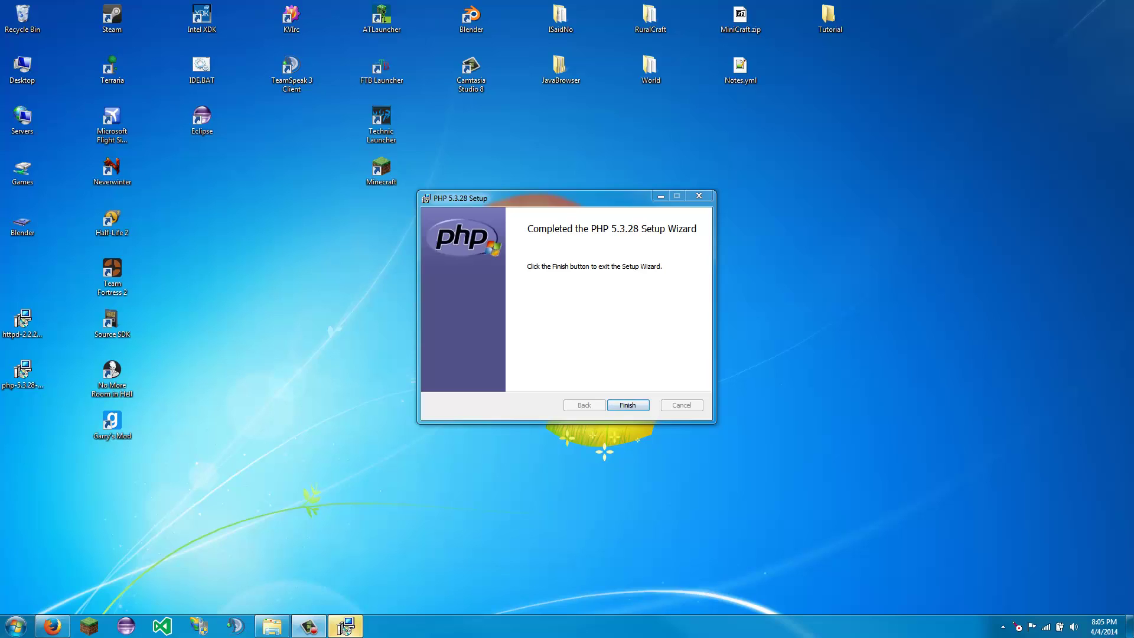
key("Return")
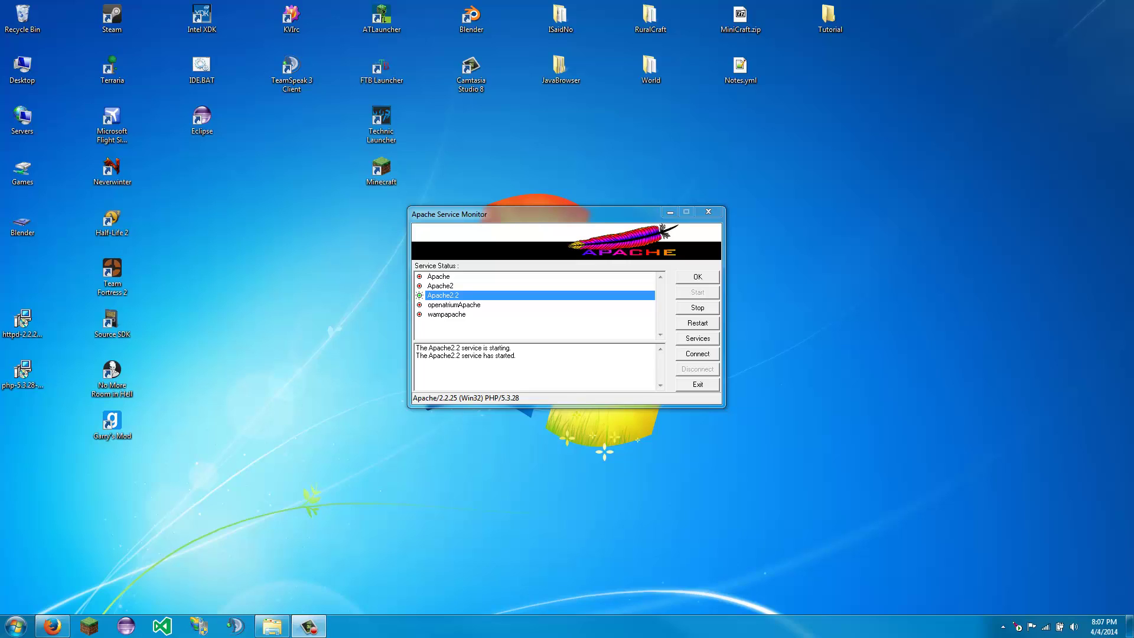
- Compare the server and PHP versions of the Apache and Apache2.2 services in the Apache Service Monitor
left_click(438, 276)
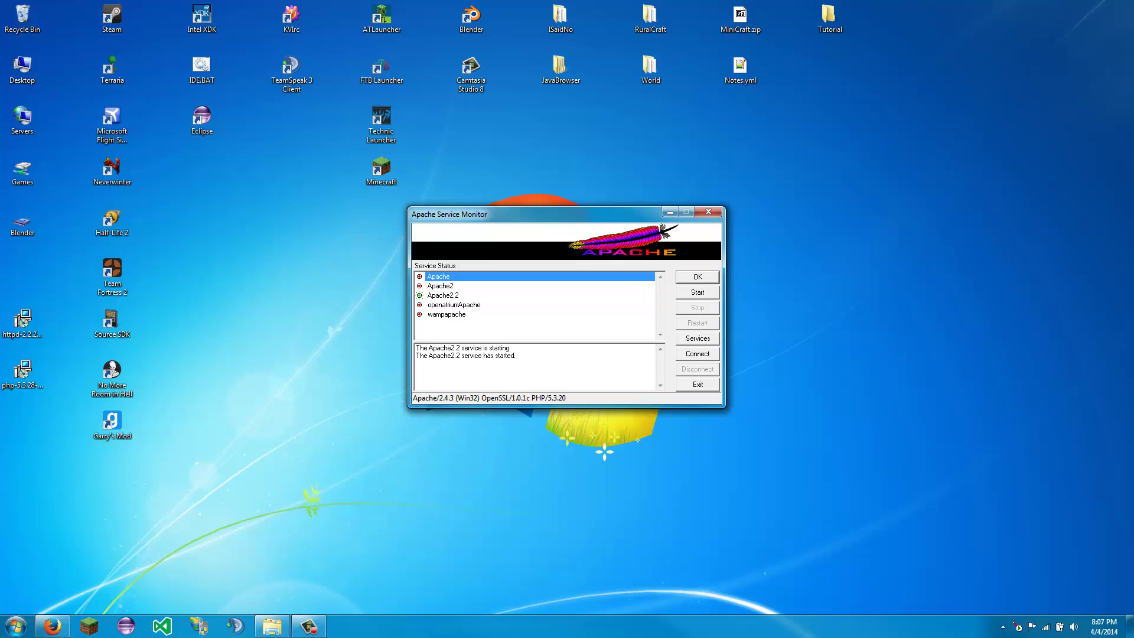
left_click(443, 296)
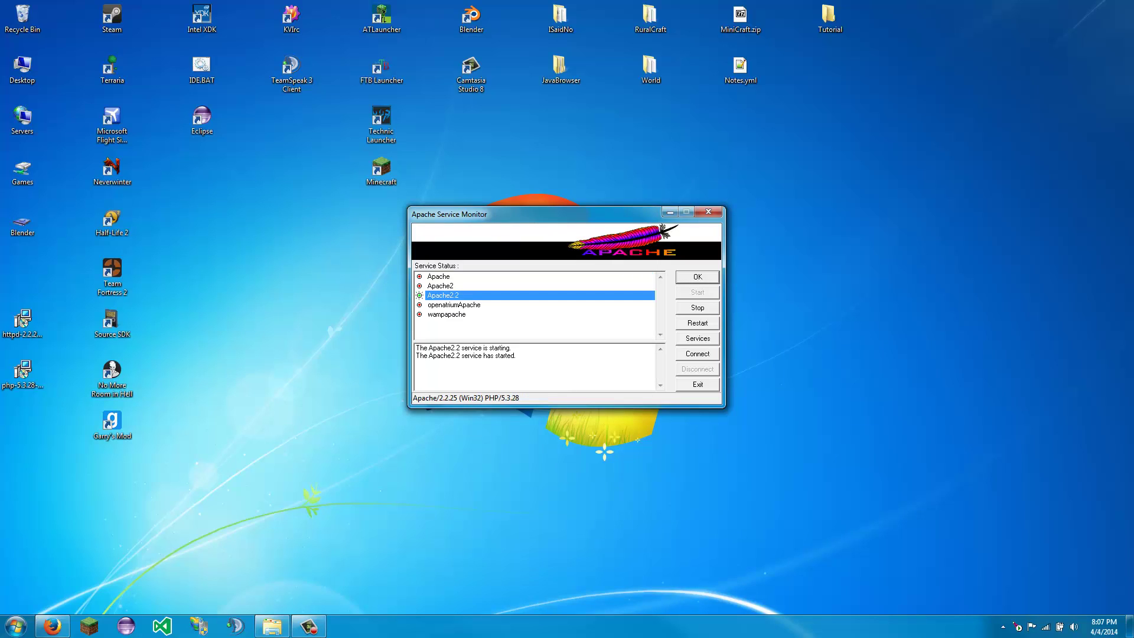
- Check the server and PHP versions of the openatriumApache, wampapache, Apache2 and Apache2.2 services in the Apache Service Monitor
left_click(453, 305)
left_click(446, 314)
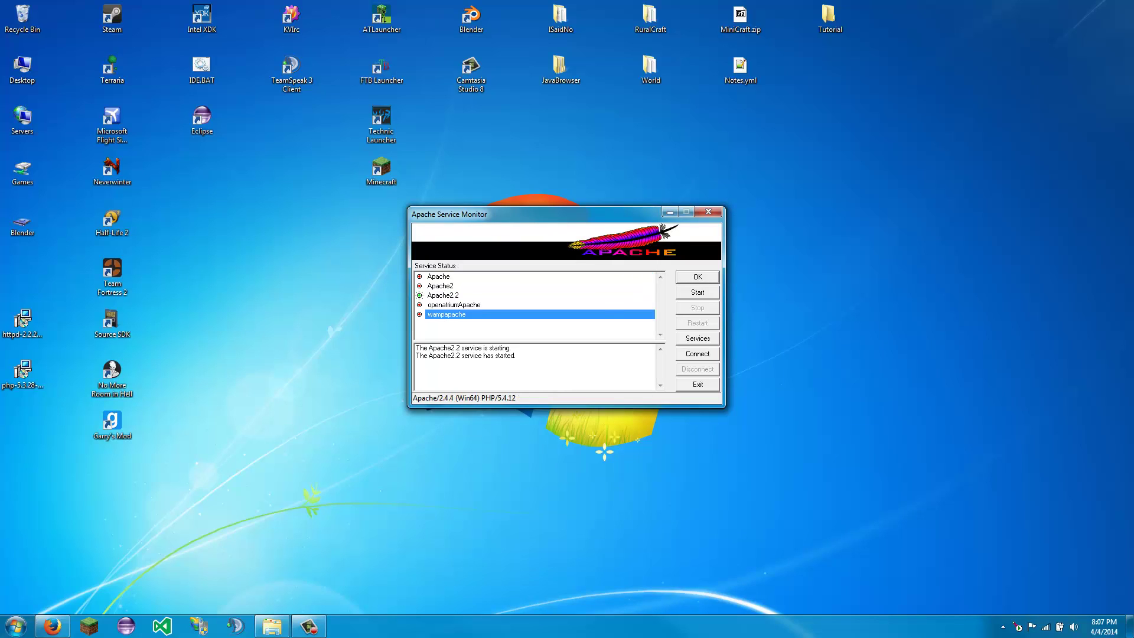
key("Up")
key("Up")
key("Up")
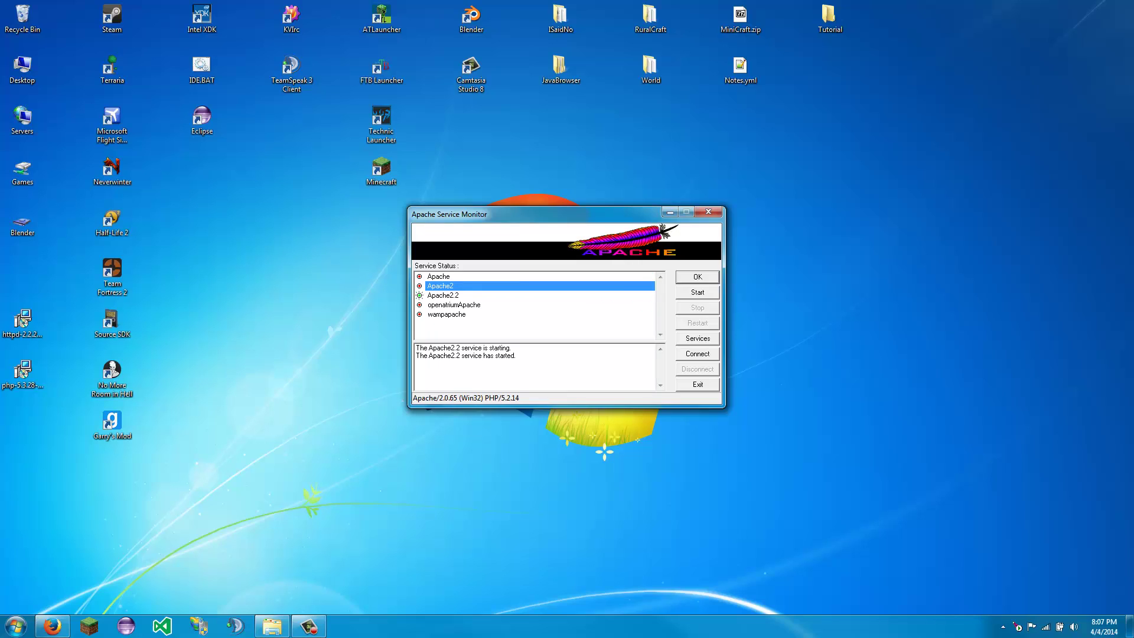
key("Down")
key("Down")
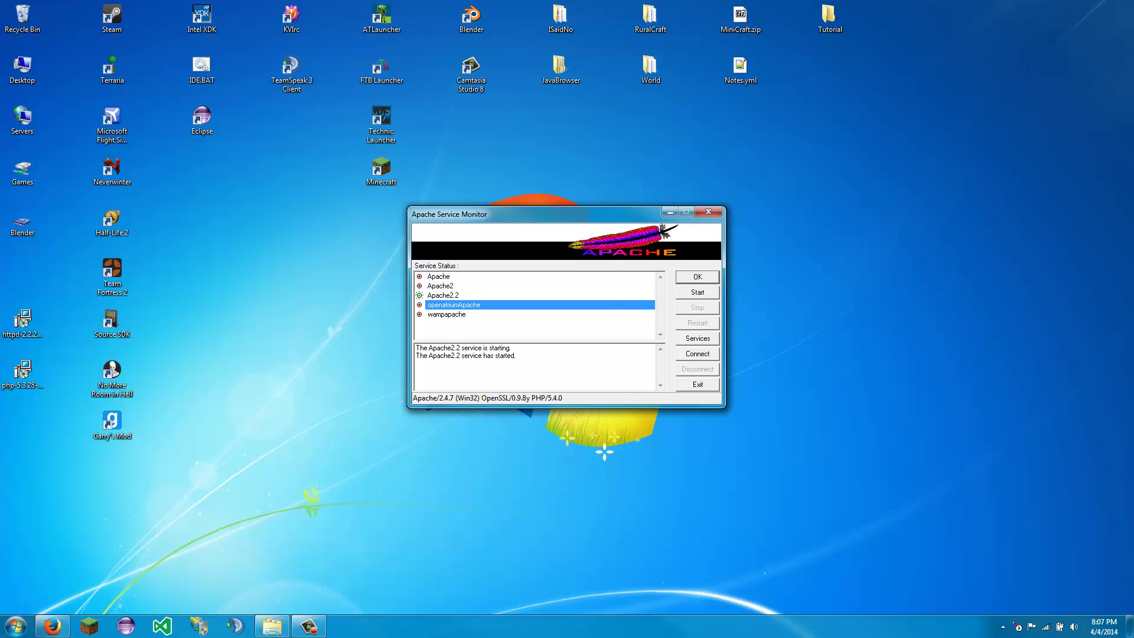
key("Up")
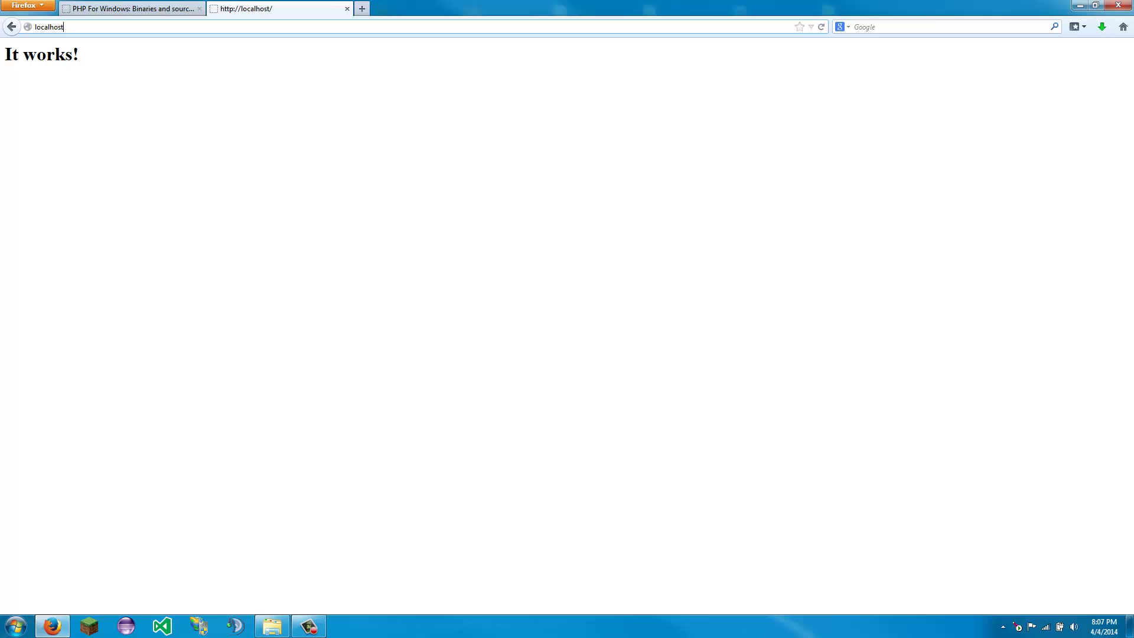
- Find phpinfo.php in F:\Apache\htdocs and load localhost/phpinfo.php in Firefox to examine the PHP configuration
left_click(272, 626)
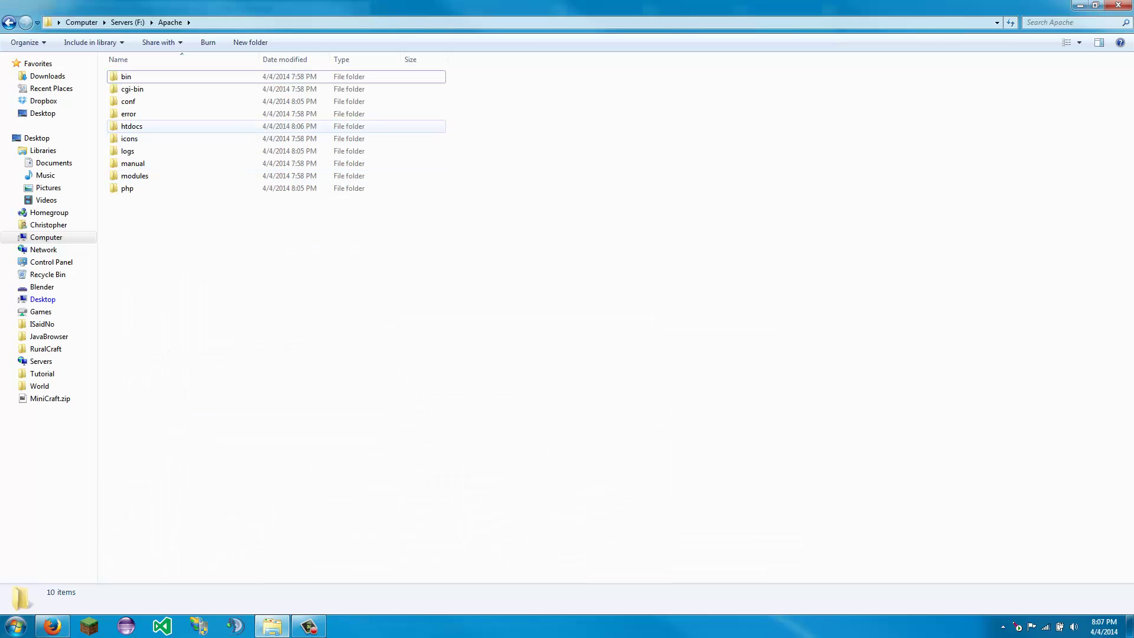
double_click(132, 126)
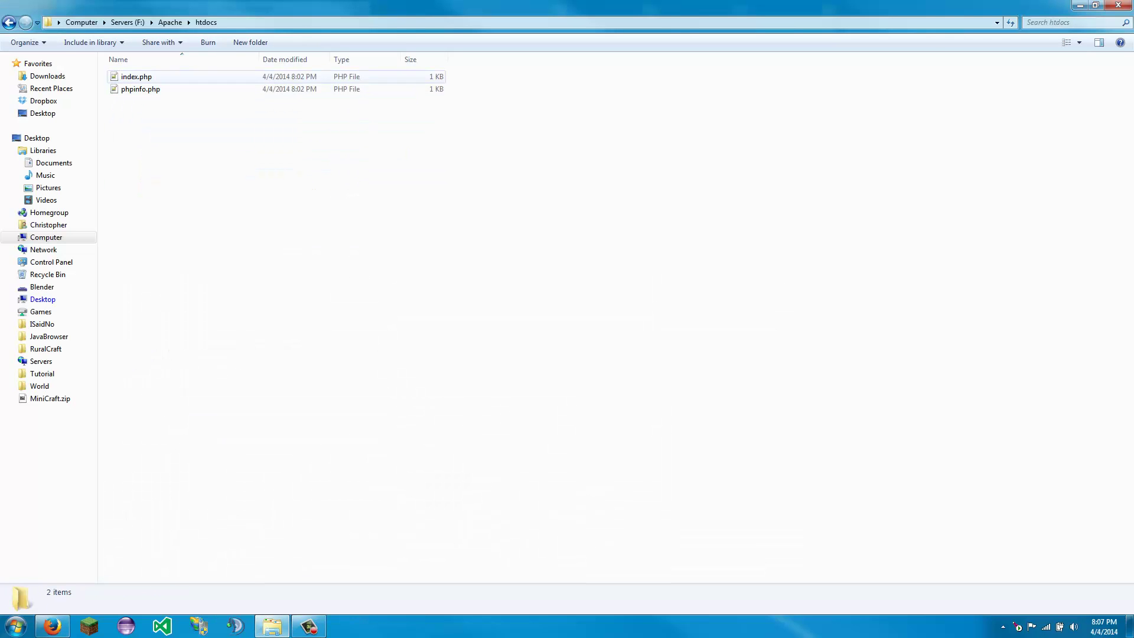
left_click(140, 89)
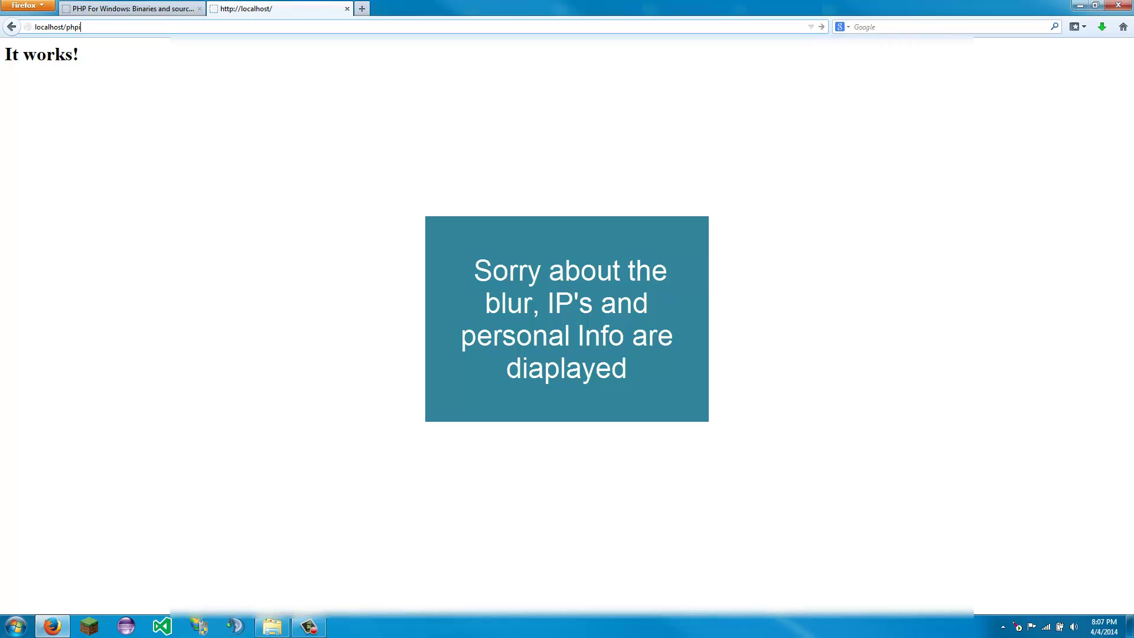
type("nfo.p")
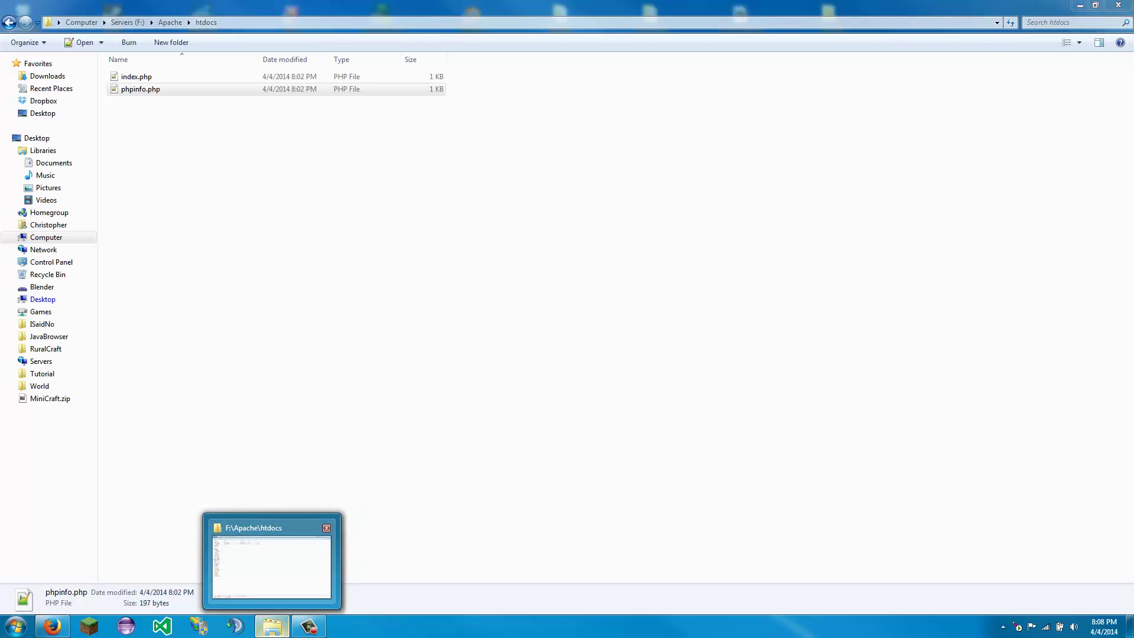
- Return to Windows Explorer and open the SERVER-1 folder in F:\Web
left_click(272, 562)
left_click(236, 236)
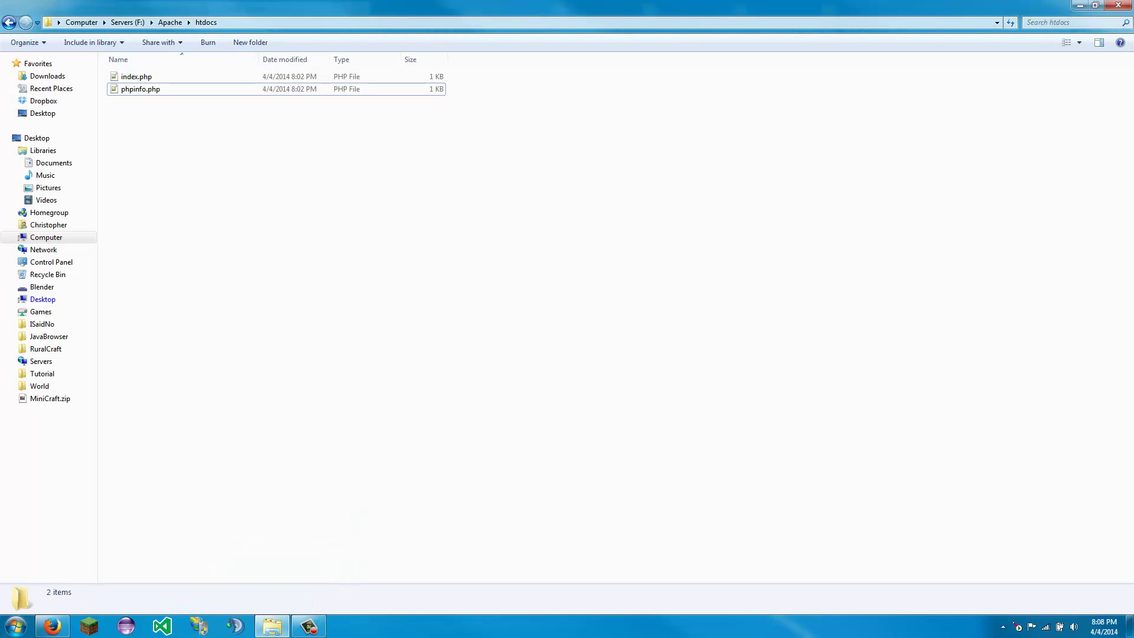
left_click(127, 22)
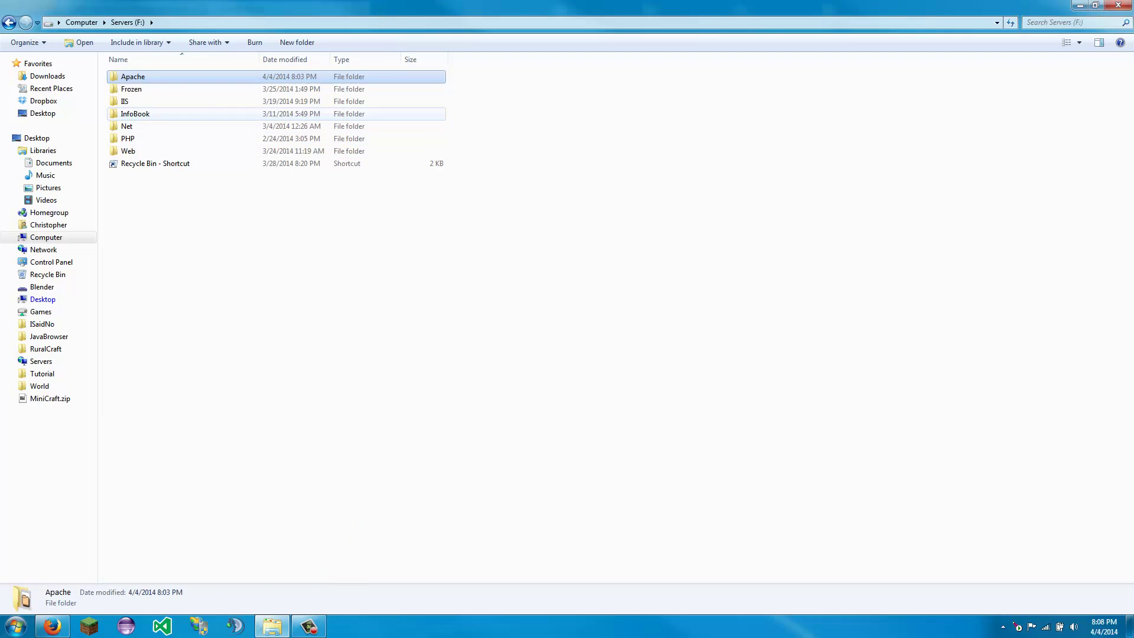
double_click(128, 151)
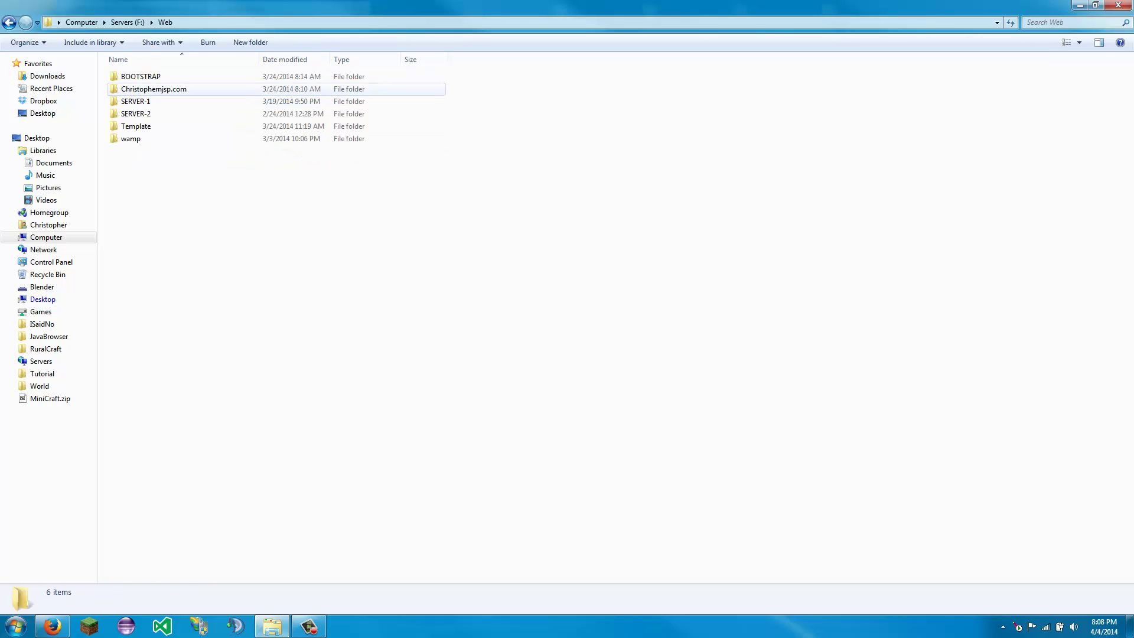
double_click(135, 101)
- Examine the folders and files of the XAMPP installation in SERVER-1, including the contents of cgi-bin
scroll(177, 163, "down", 4)
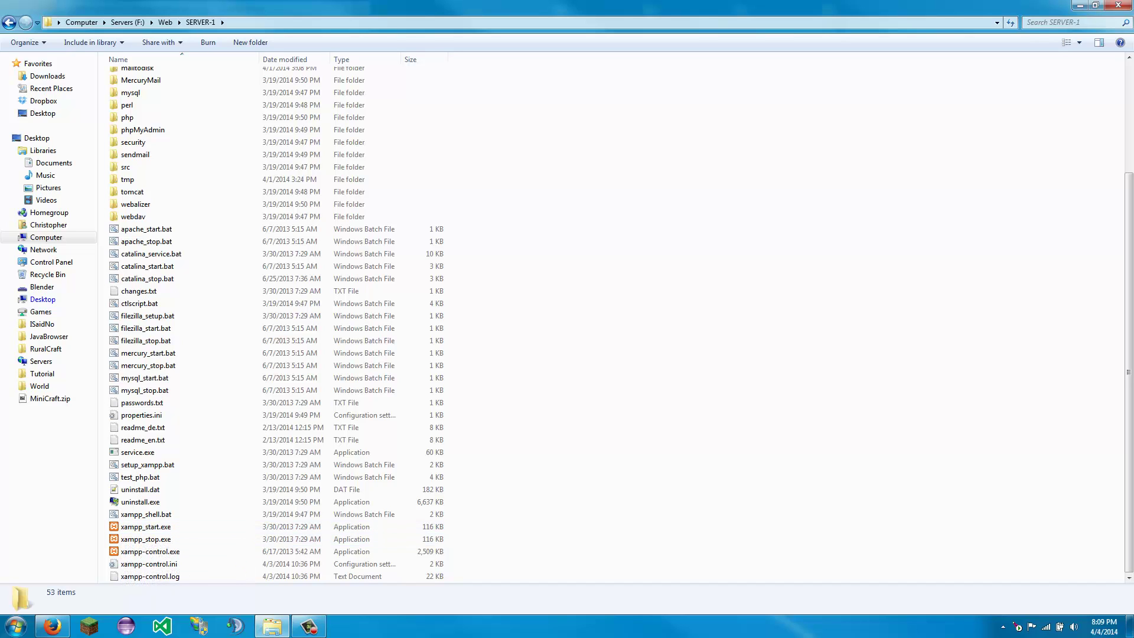
scroll(127, 528, "up", 4)
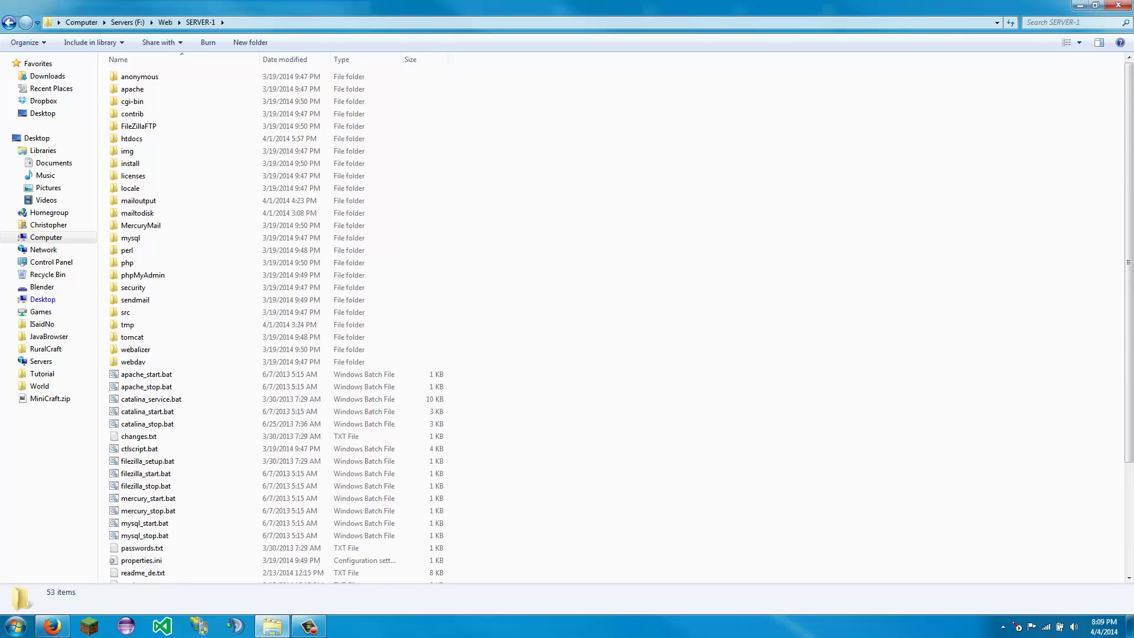
scroll(177, 176, "down", 1)
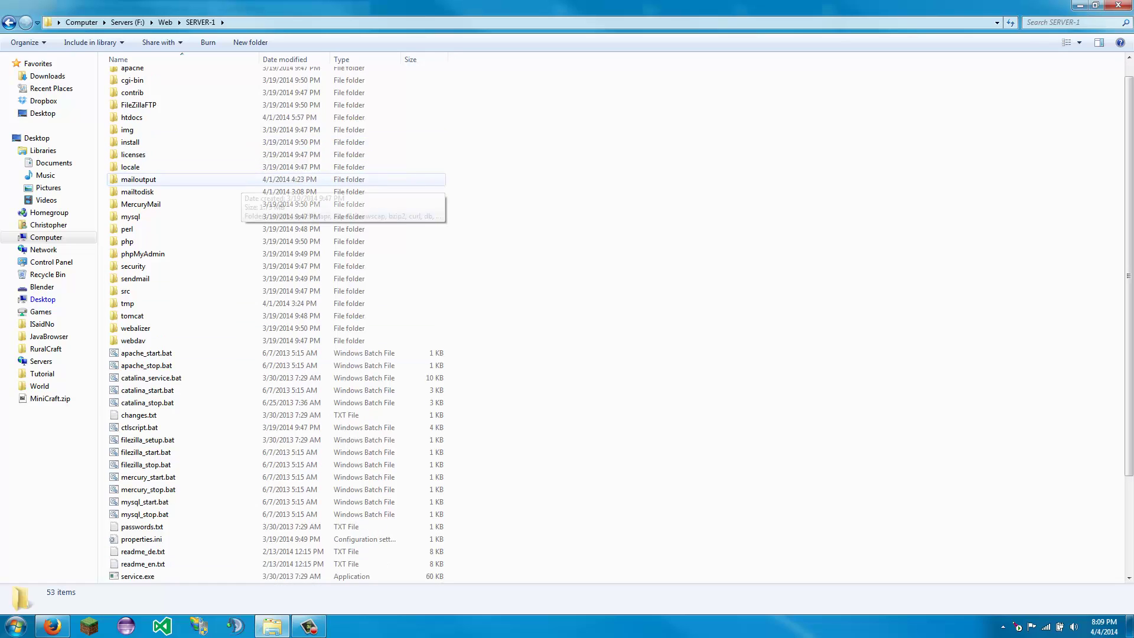
scroll(177, 176, "up", 1)
scroll(237, 237, "down", 4)
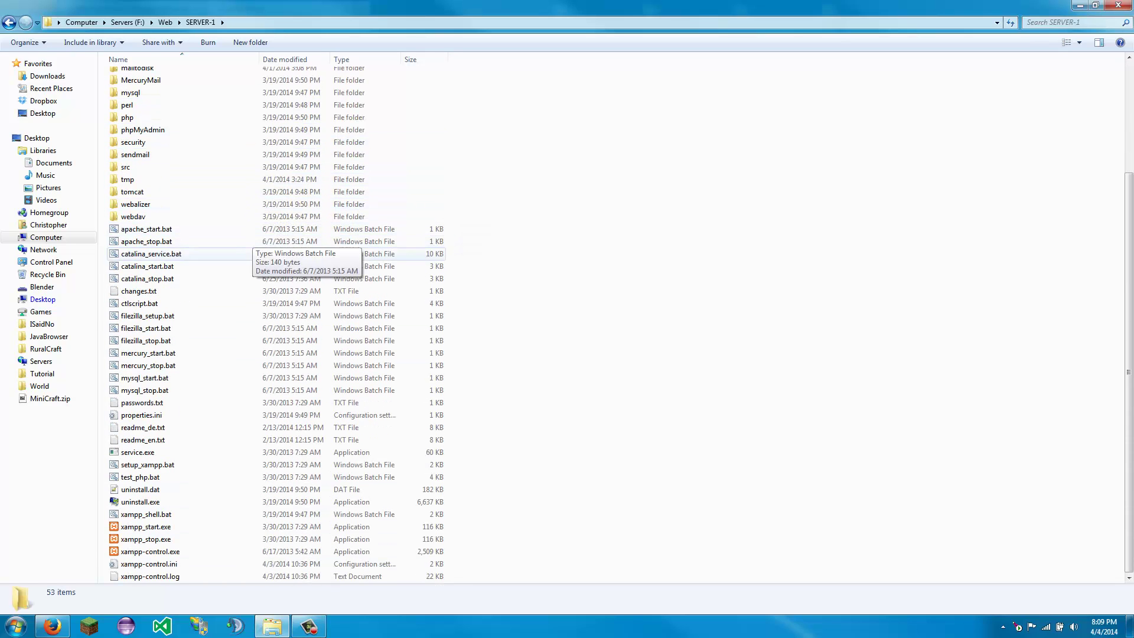
scroll(236, 287, "up", 4)
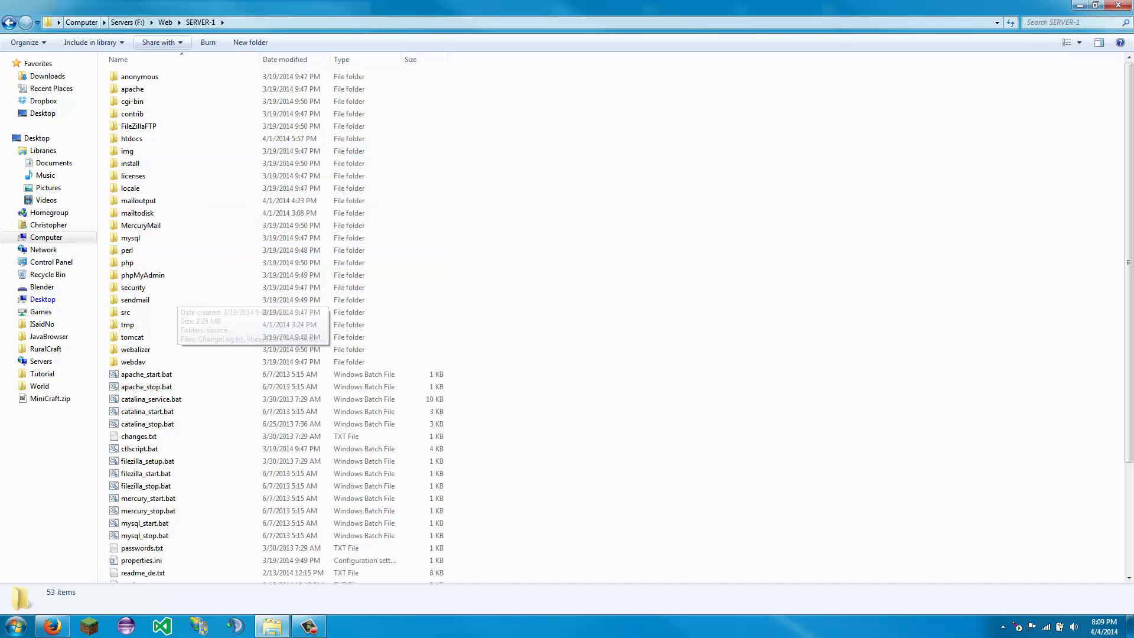
double_click(133, 101)
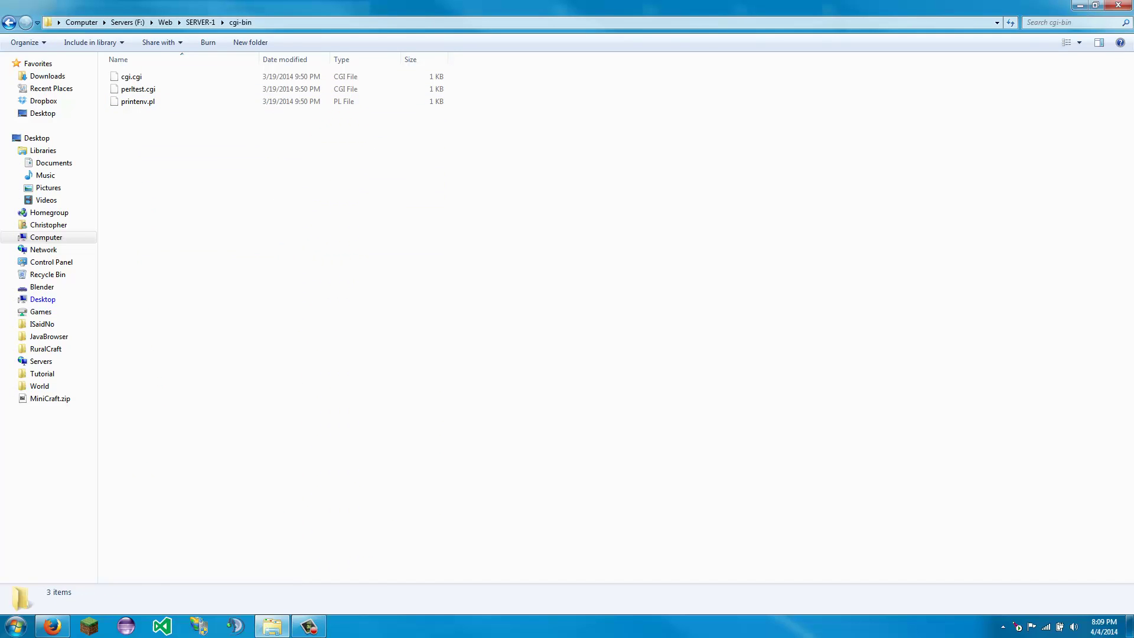
left_click(9, 22)
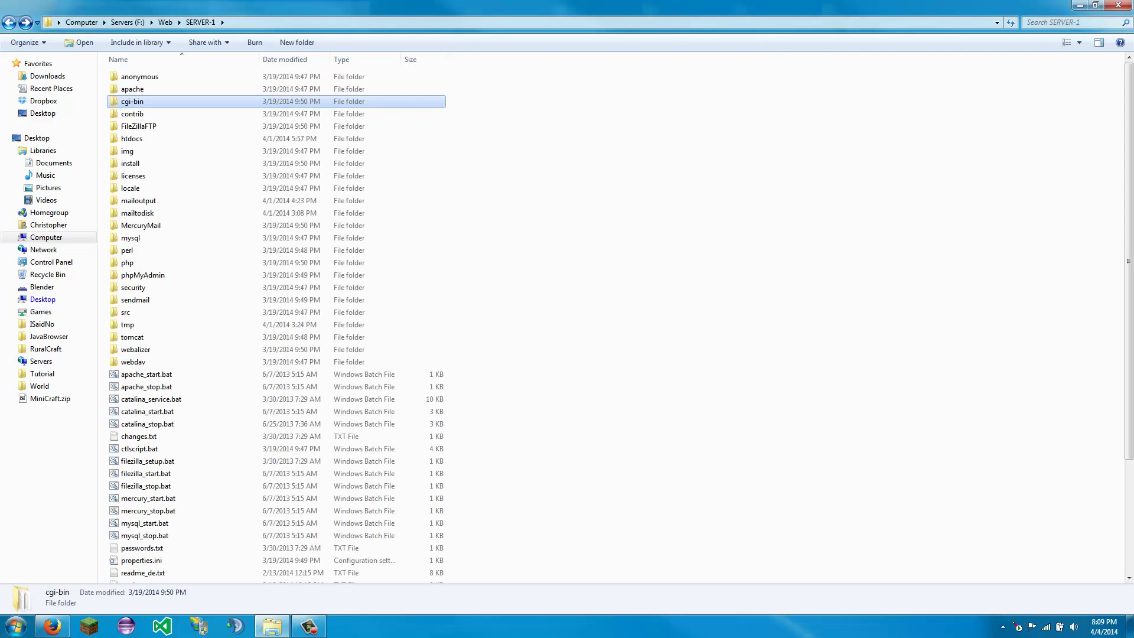